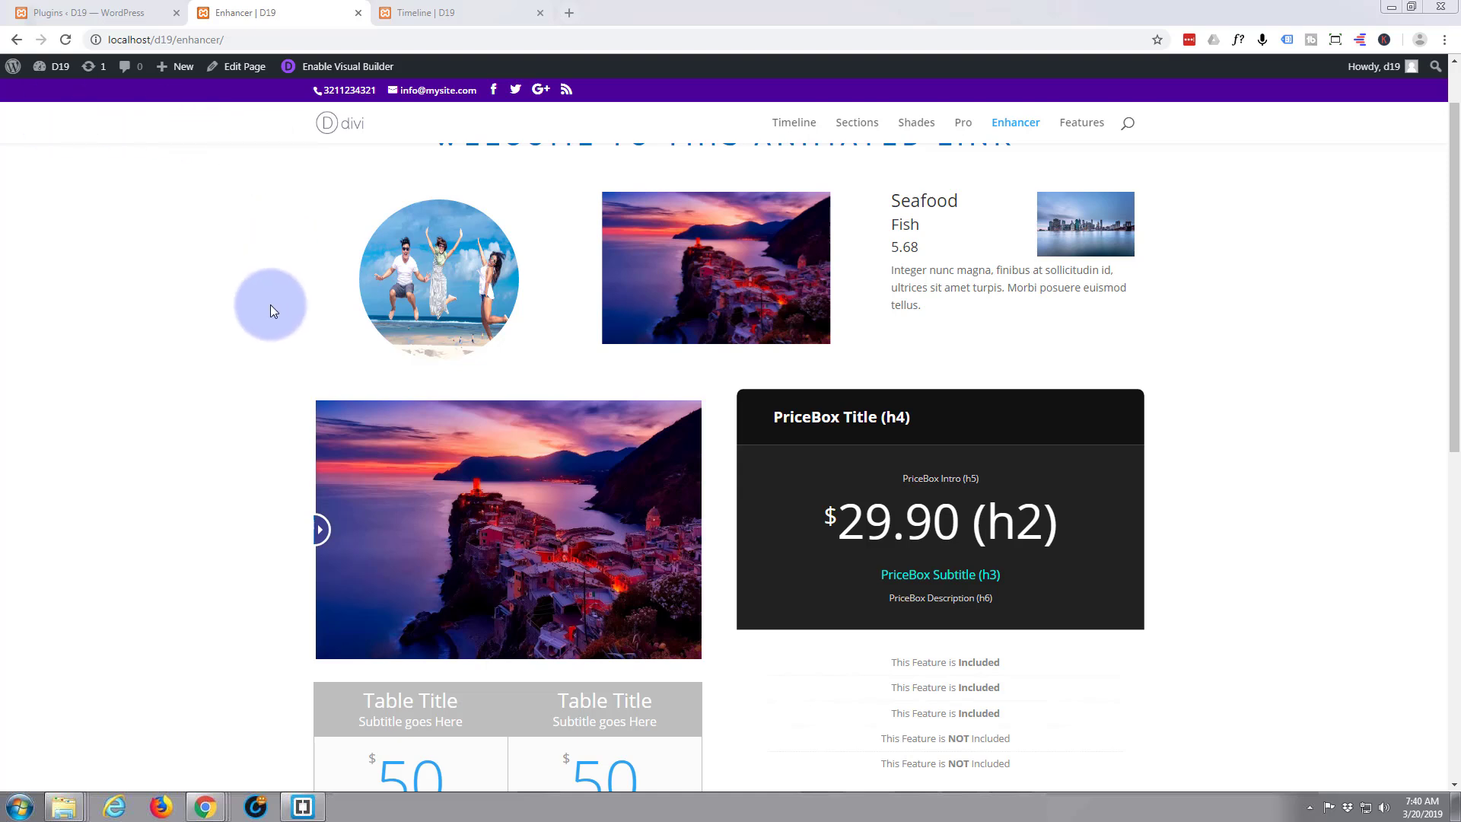
- Test the divider, then find already-active DIVI Enhancer via a 'divi enhancer' plugin search and return to Enhancer
{"action": "mouse_move", "coordinate": [305, 525]}
{"action": "left_mouse_down"}
{"action": "mouse_move", "coordinate": [613, 545]}
{"action": "mouse_move", "coordinate": [711, 527]}
{"action": "mouse_move", "coordinate": [301, 531]}
{"action": "mouse_move", "coordinate": [720, 522]}
{"action": "mouse_move", "coordinate": [267, 525]}
{"action": "left_mouse_up"}
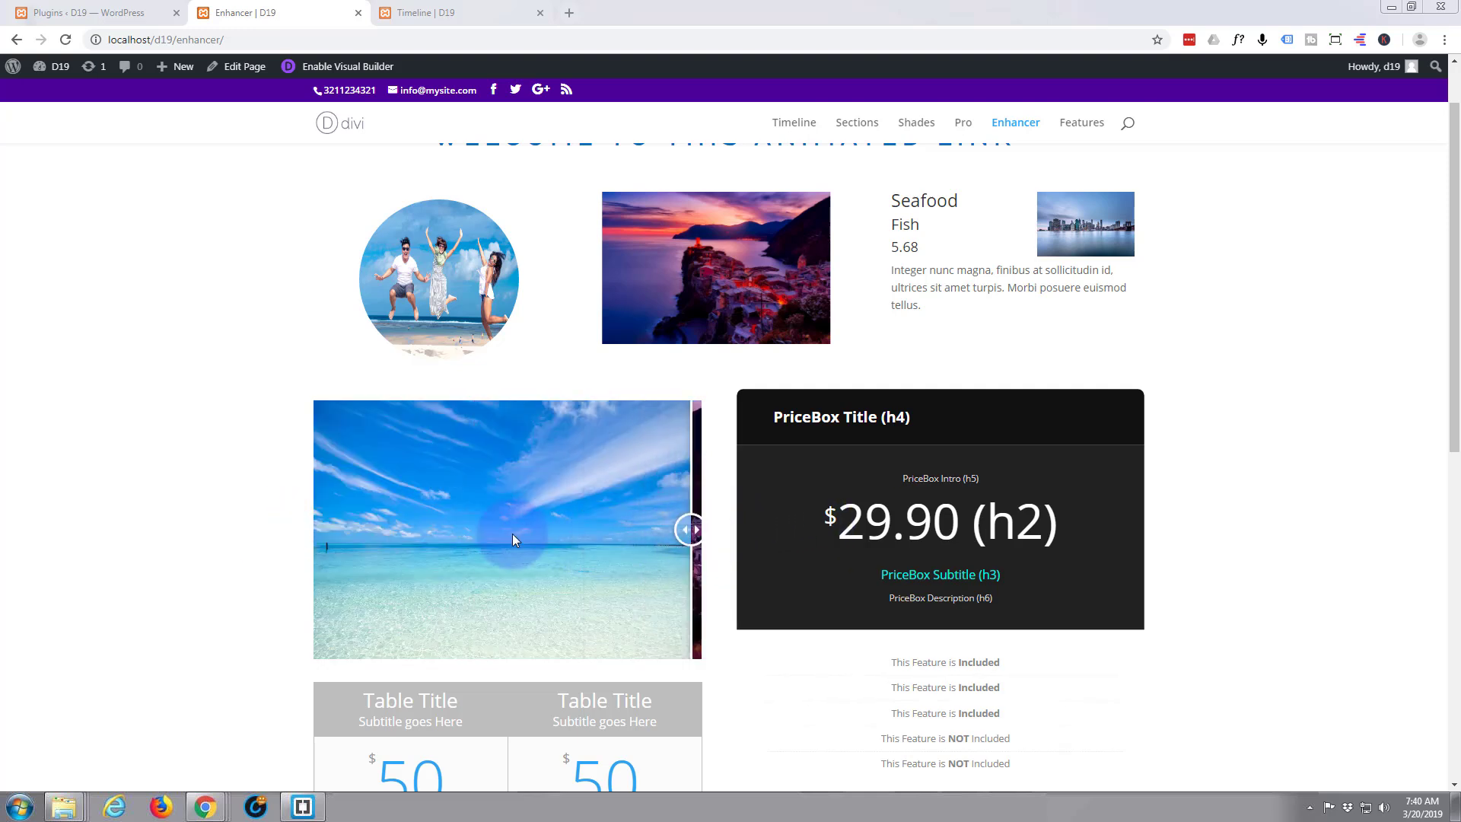
{"action": "left_click_drag", "start_coordinate": [711, 540], "coordinate": [258, 526]}
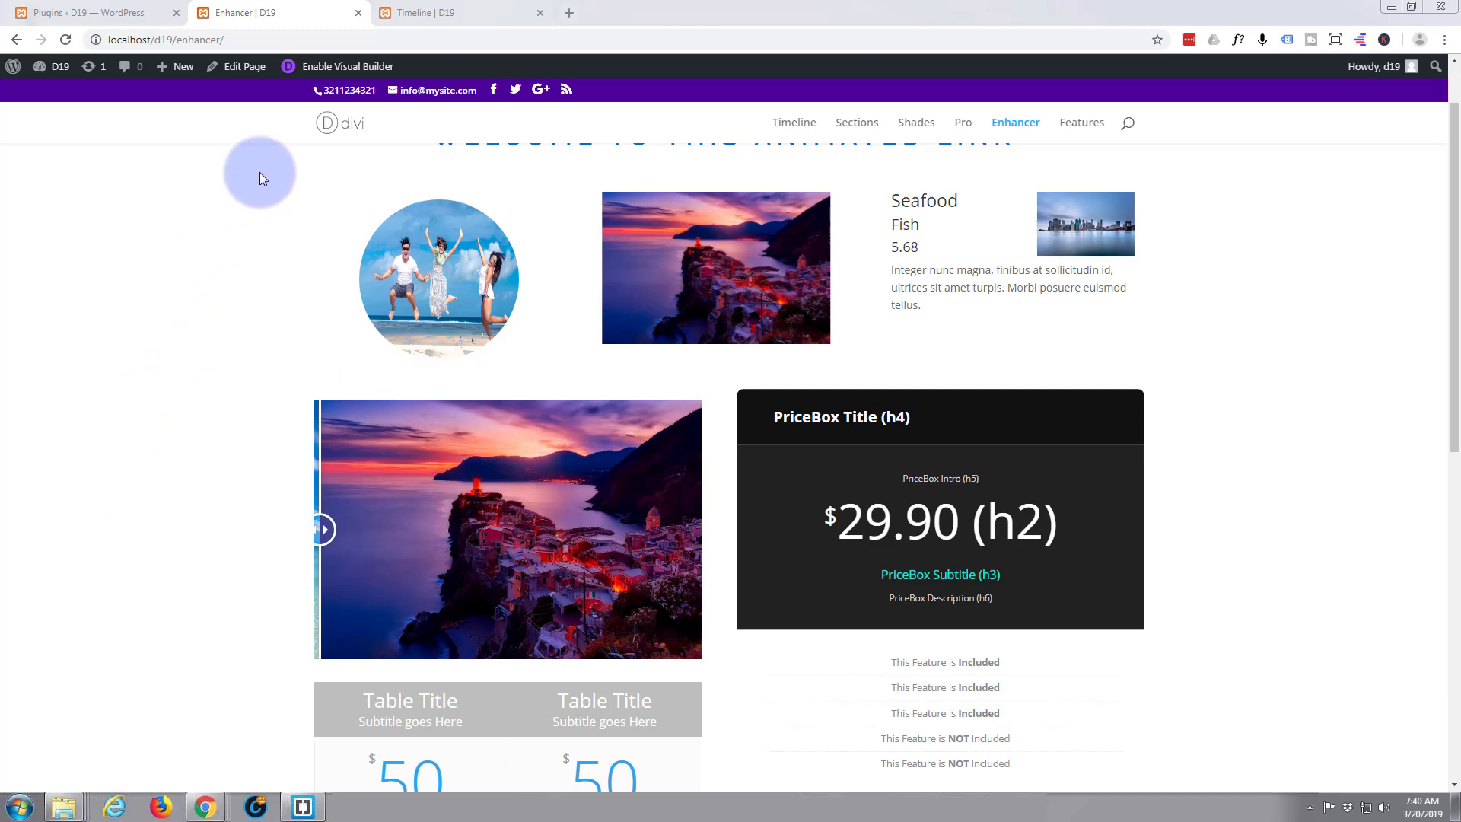
{"action": "left_click", "coordinate": [98, 13]}
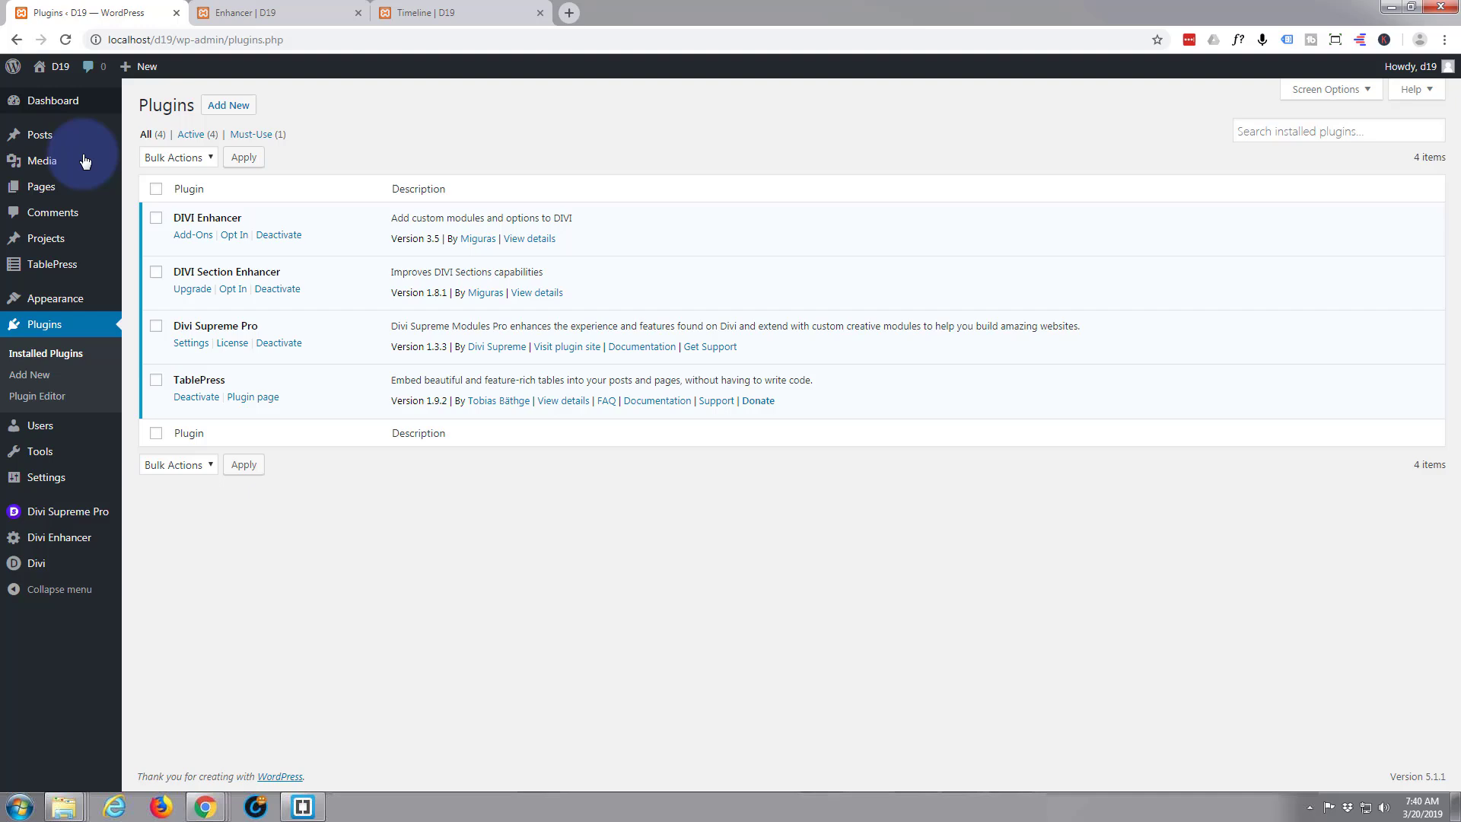
{"action": "left_click", "coordinate": [229, 105]}
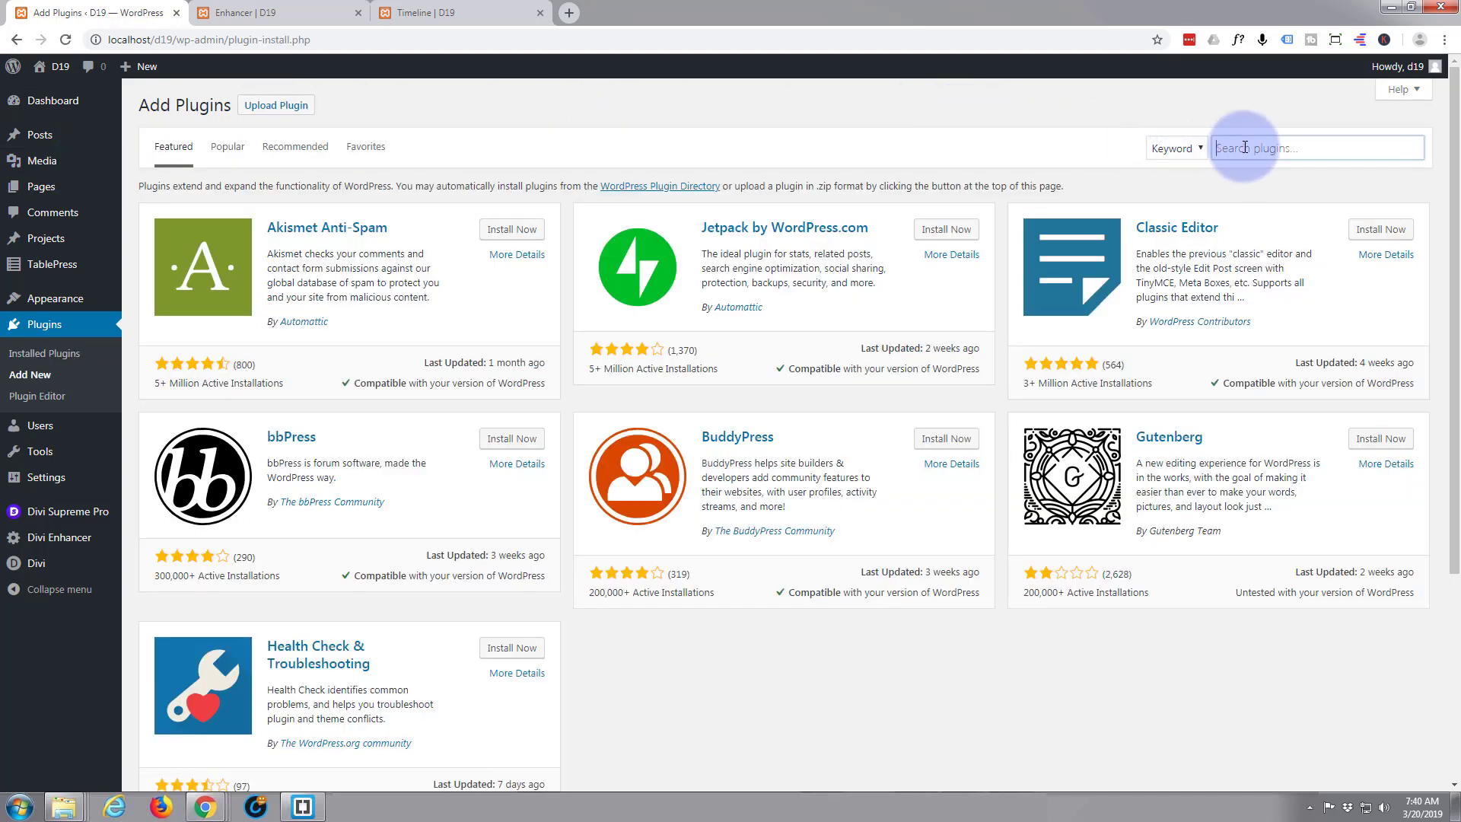
{"action": "left_click", "coordinate": [1243, 147]}
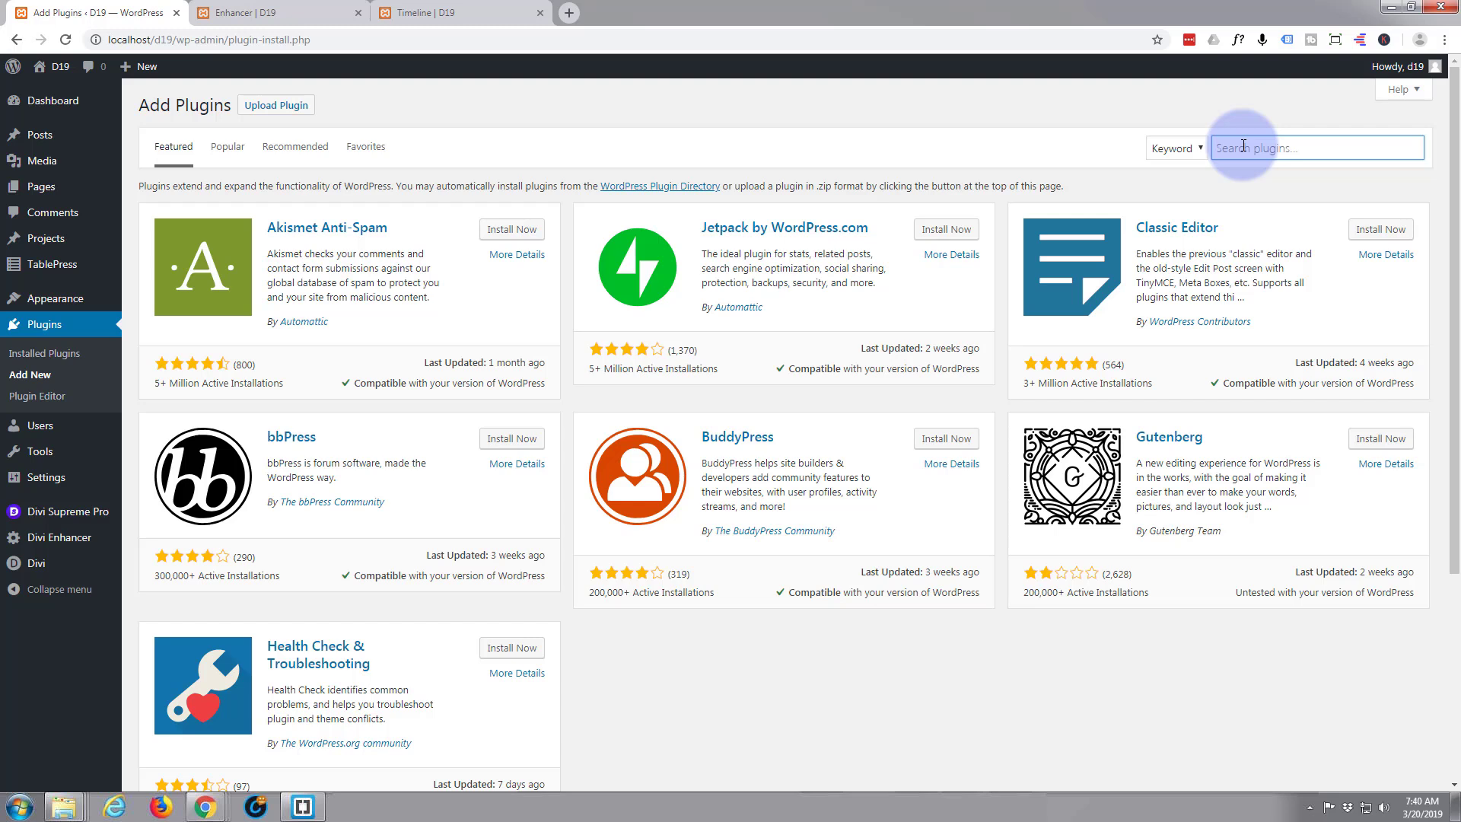
{"action": "type", "text": "divi enhancer"}
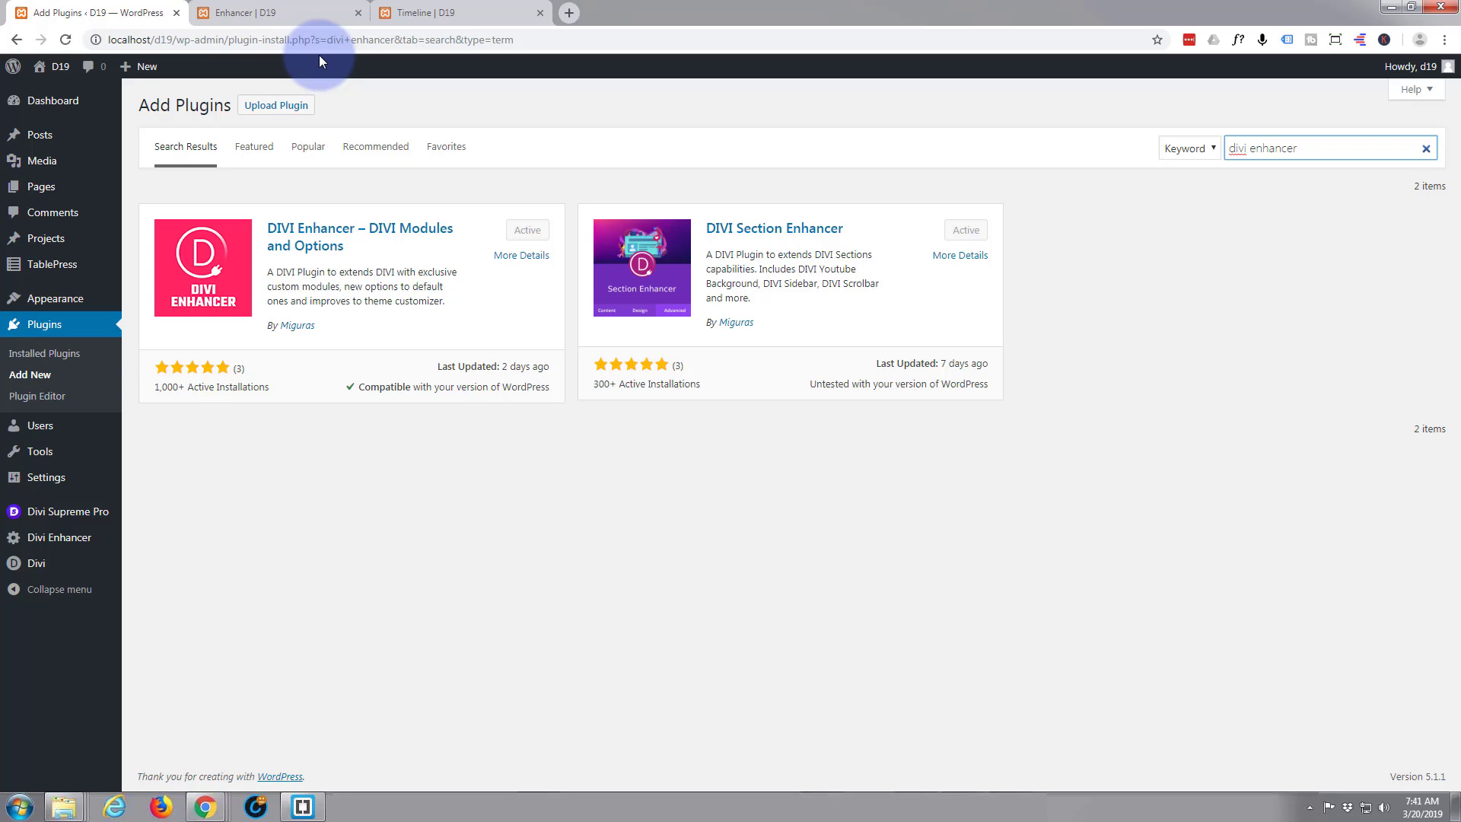
{"action": "left_click", "coordinate": [276, 7]}
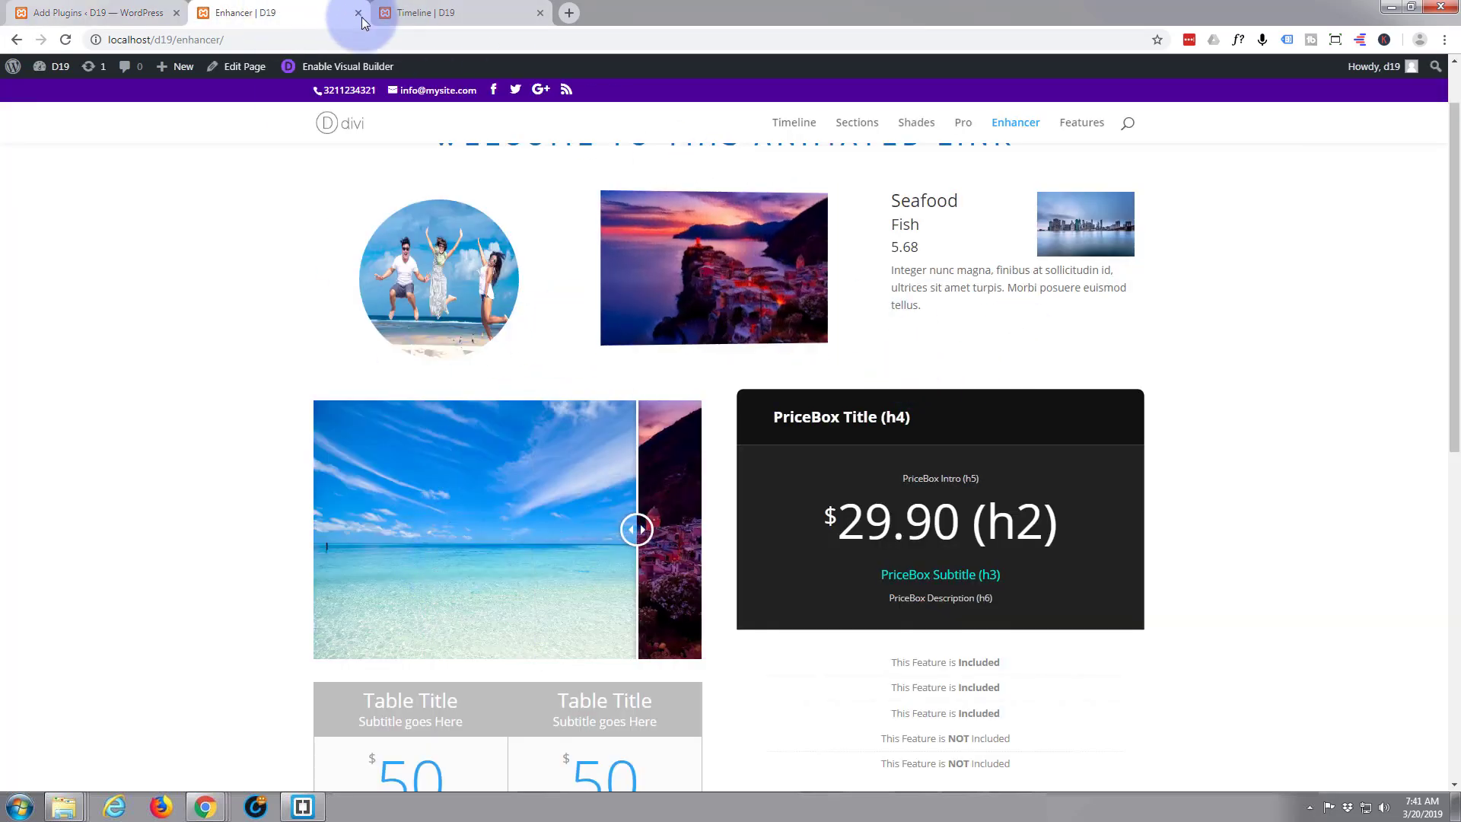
- Switch to the Timeline | D19 page and launch the Visual Builder there
{"action": "left_click", "coordinate": [430, 14]}
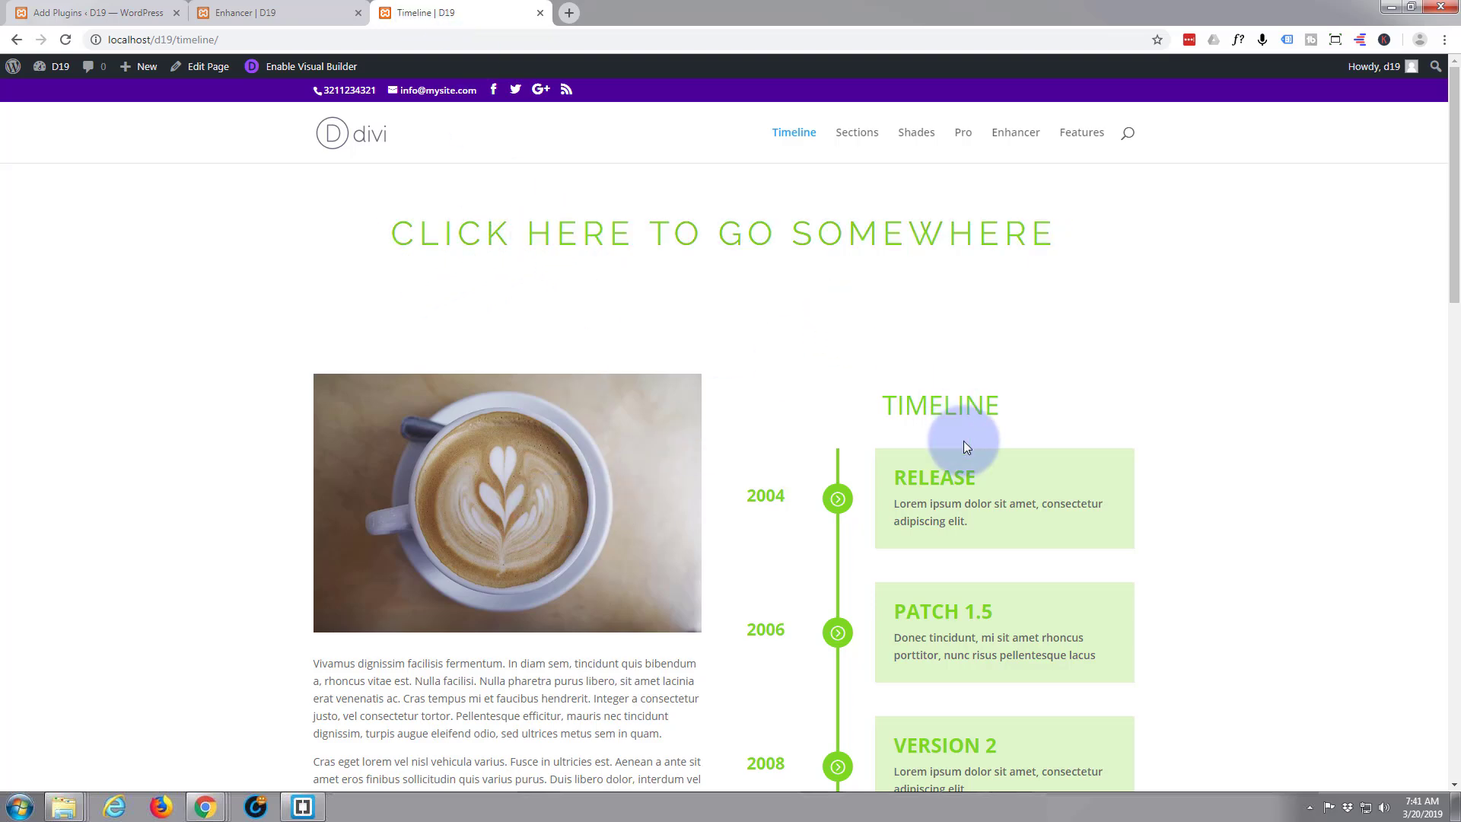
{"action": "scroll", "coordinate": [963, 445], "scroll_direction": "down", "scroll_amount": 3}
{"action": "scroll", "coordinate": [946, 433], "scroll_direction": "down", "scroll_amount": 2}
{"action": "scroll", "coordinate": [940, 434], "scroll_direction": "down", "scroll_amount": 2}
{"action": "scroll", "coordinate": [923, 441], "scroll_direction": "down", "scroll_amount": 1}
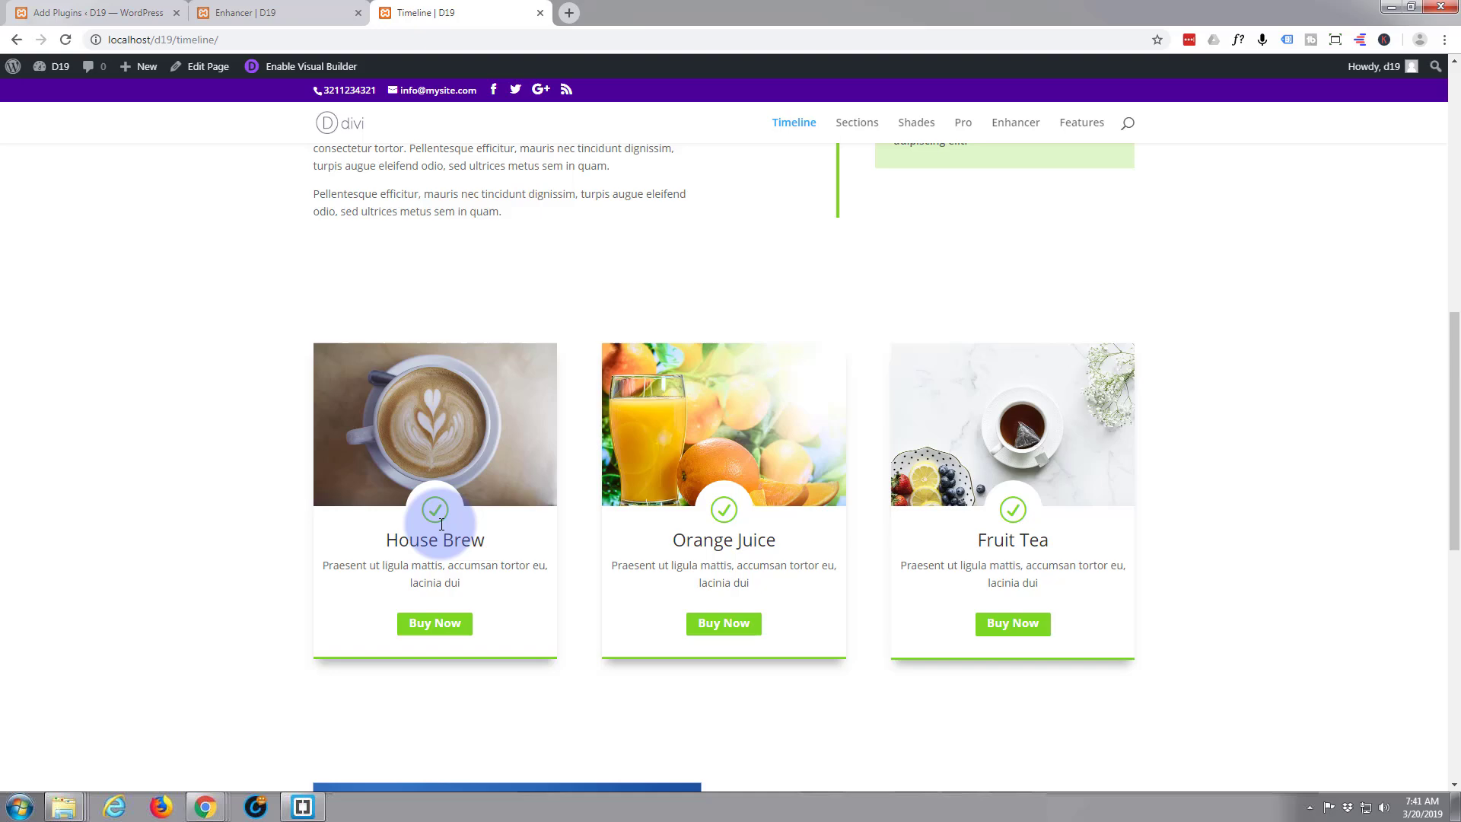
{"action": "scroll", "coordinate": [549, 474], "scroll_direction": "down", "scroll_amount": 2}
{"action": "scroll", "coordinate": [544, 477], "scroll_direction": "down", "scroll_amount": 2}
{"action": "scroll", "coordinate": [506, 509], "scroll_direction": "down", "scroll_amount": 1}
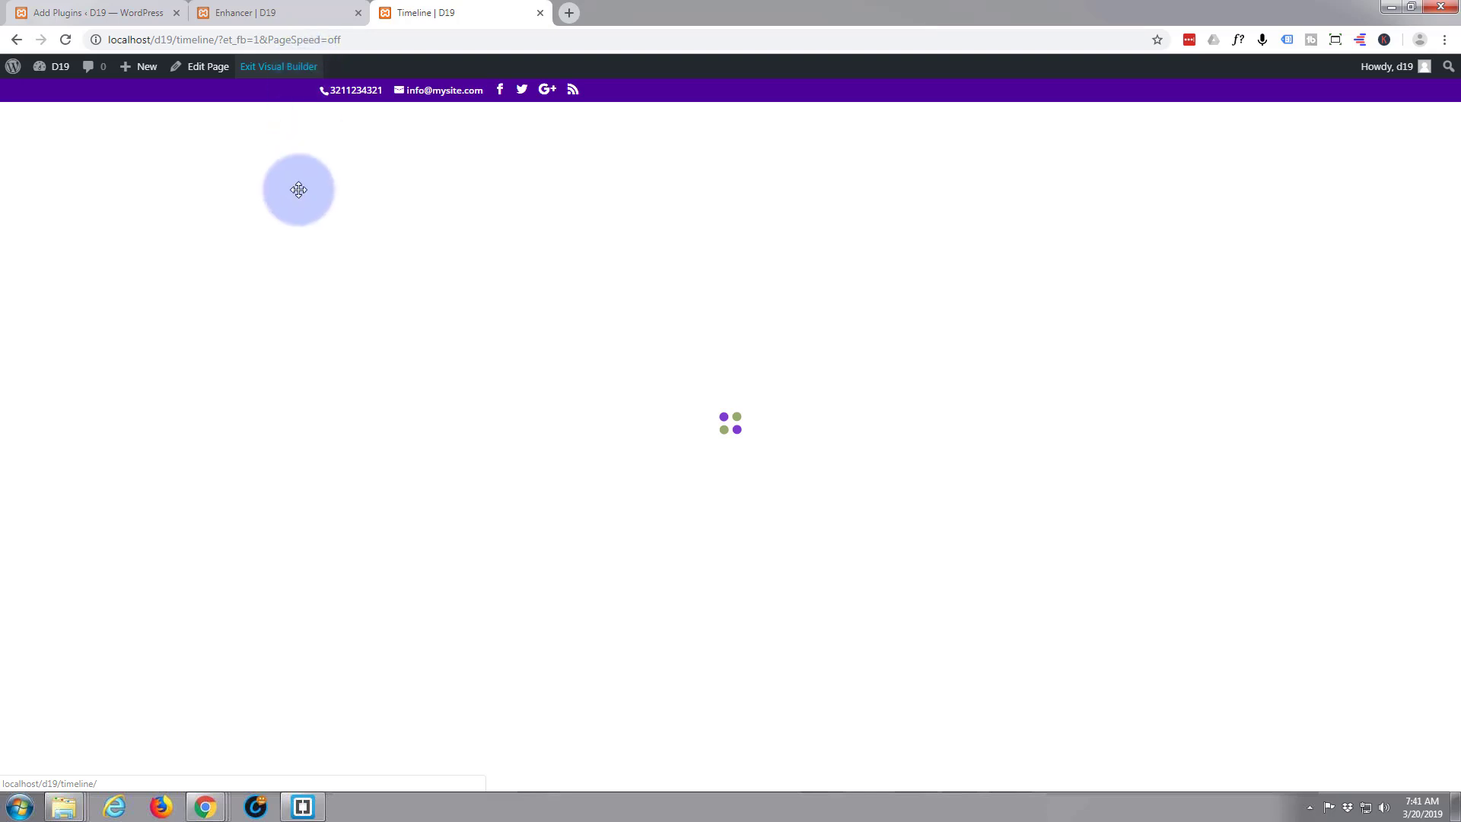
{"action": "scroll", "coordinate": [1230, 382], "scroll_direction": "down", "scroll_amount": 3}
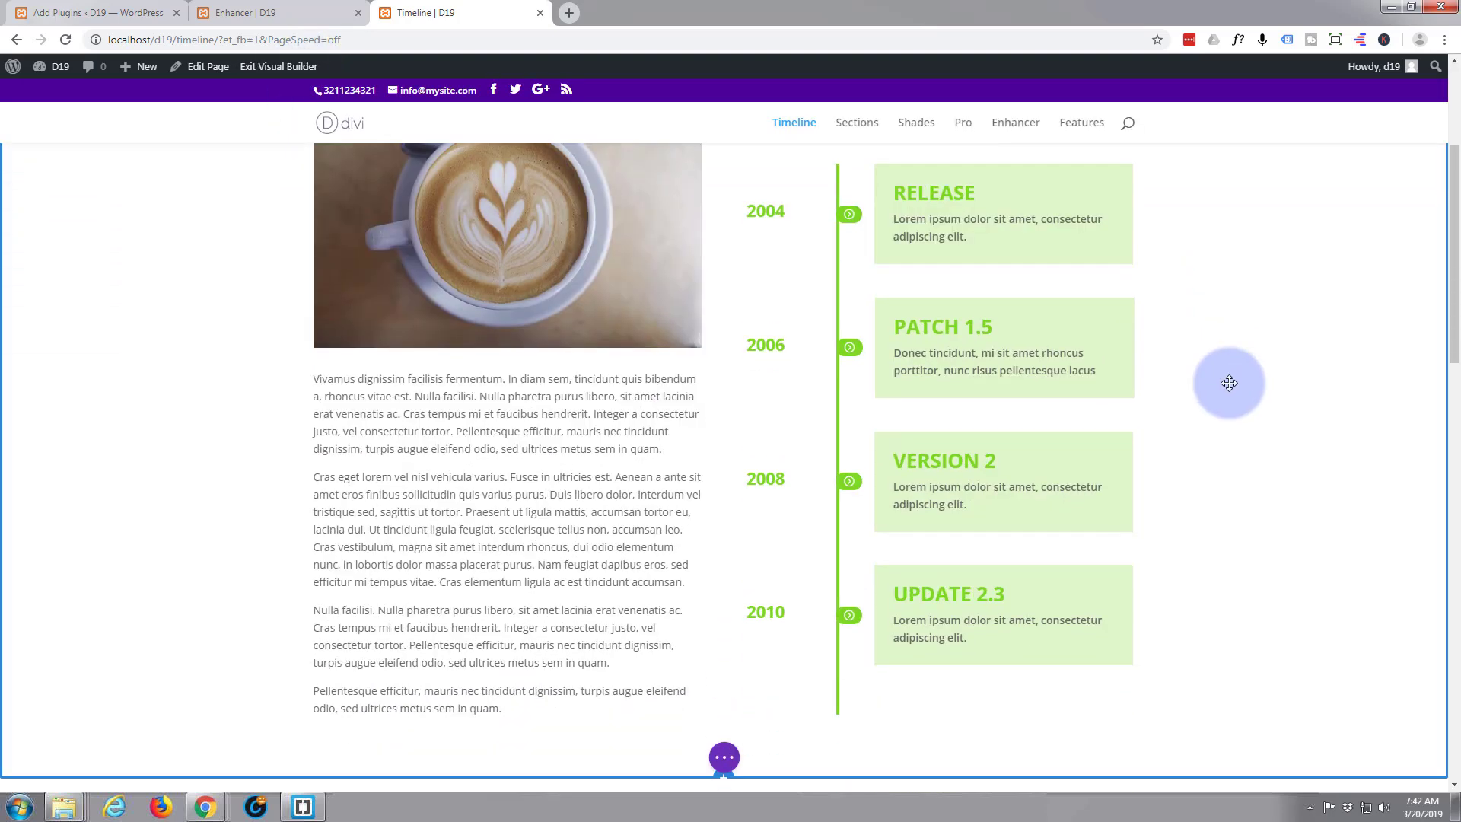
{"action": "scroll", "coordinate": [1228, 383], "scroll_direction": "down", "scroll_amount": 2}
{"action": "scroll", "coordinate": [1230, 381], "scroll_direction": "down", "scroll_amount": 1}
{"action": "scroll", "coordinate": [1233, 380], "scroll_direction": "down", "scroll_amount": 1}
{"action": "scroll", "coordinate": [1237, 379], "scroll_direction": "down", "scroll_amount": 1}
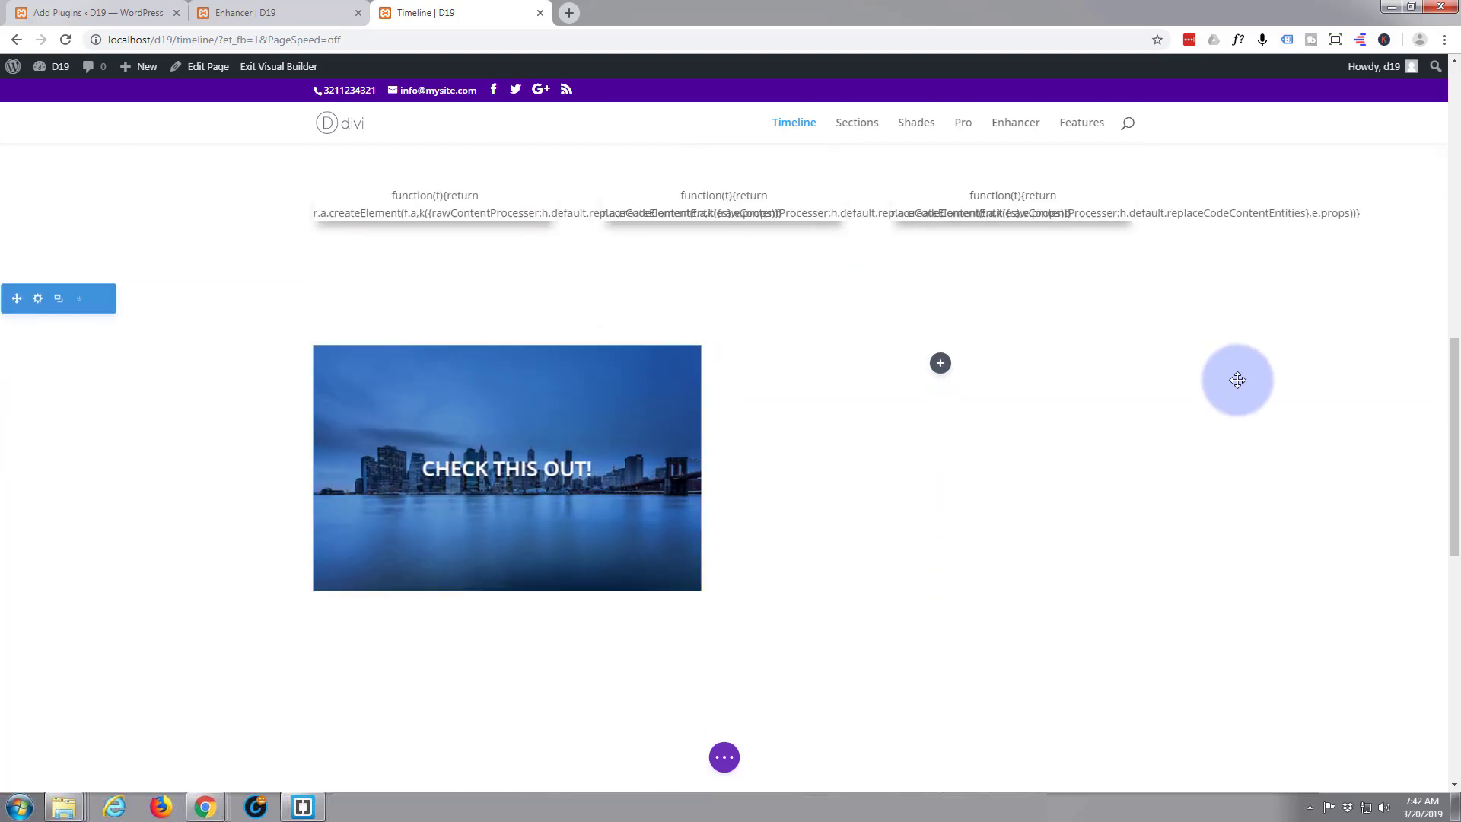
{"action": "scroll", "coordinate": [1237, 379], "scroll_direction": "down", "scroll_amount": 1}
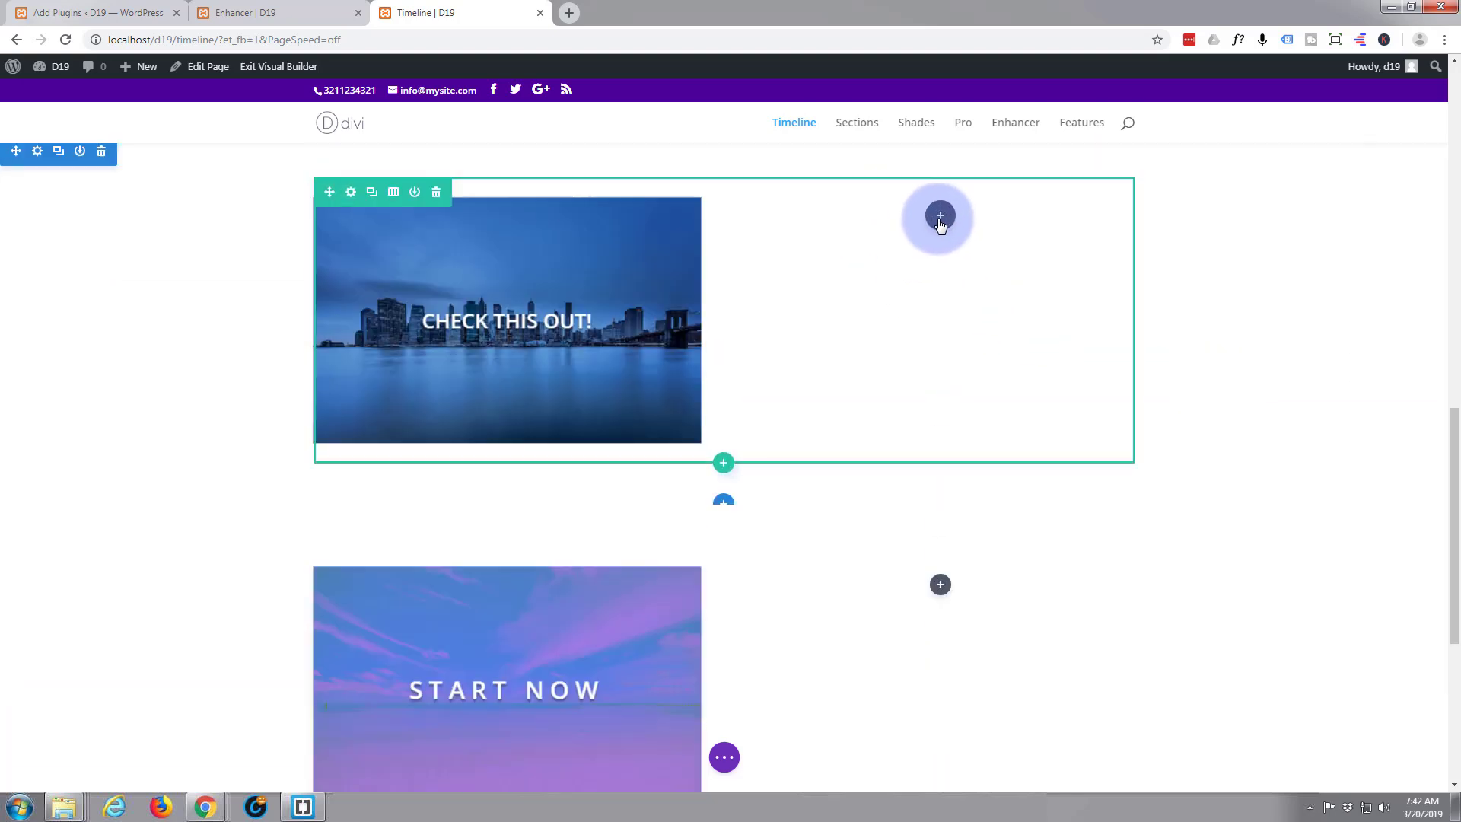
- Open the Insert Module list from the grey + in the empty column beside CHECK THIS OUT!
{"action": "left_click", "coordinate": [940, 216]}
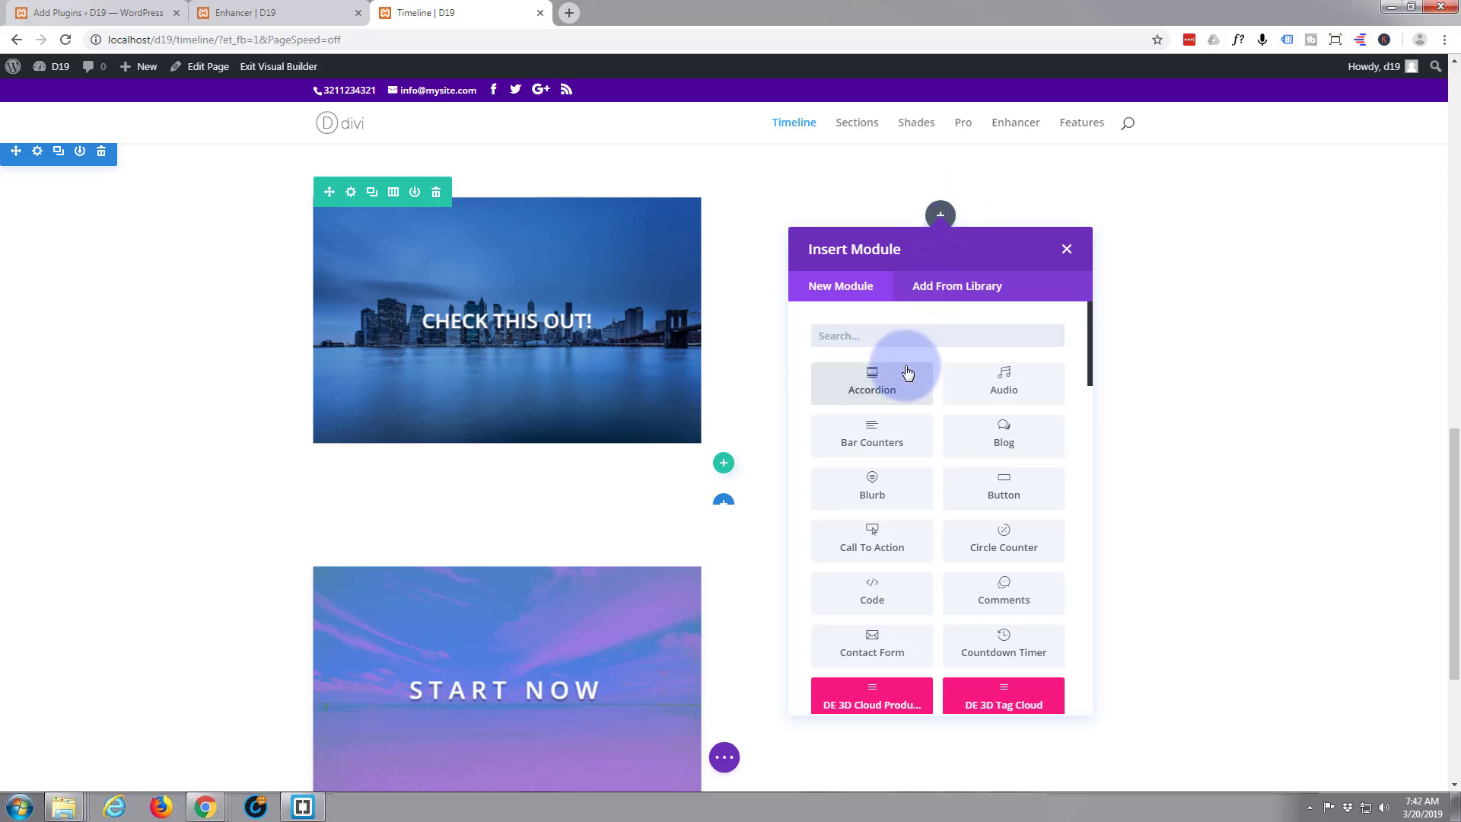
{"action": "scroll", "coordinate": [906, 372], "scroll_direction": "down", "scroll_amount": 2}
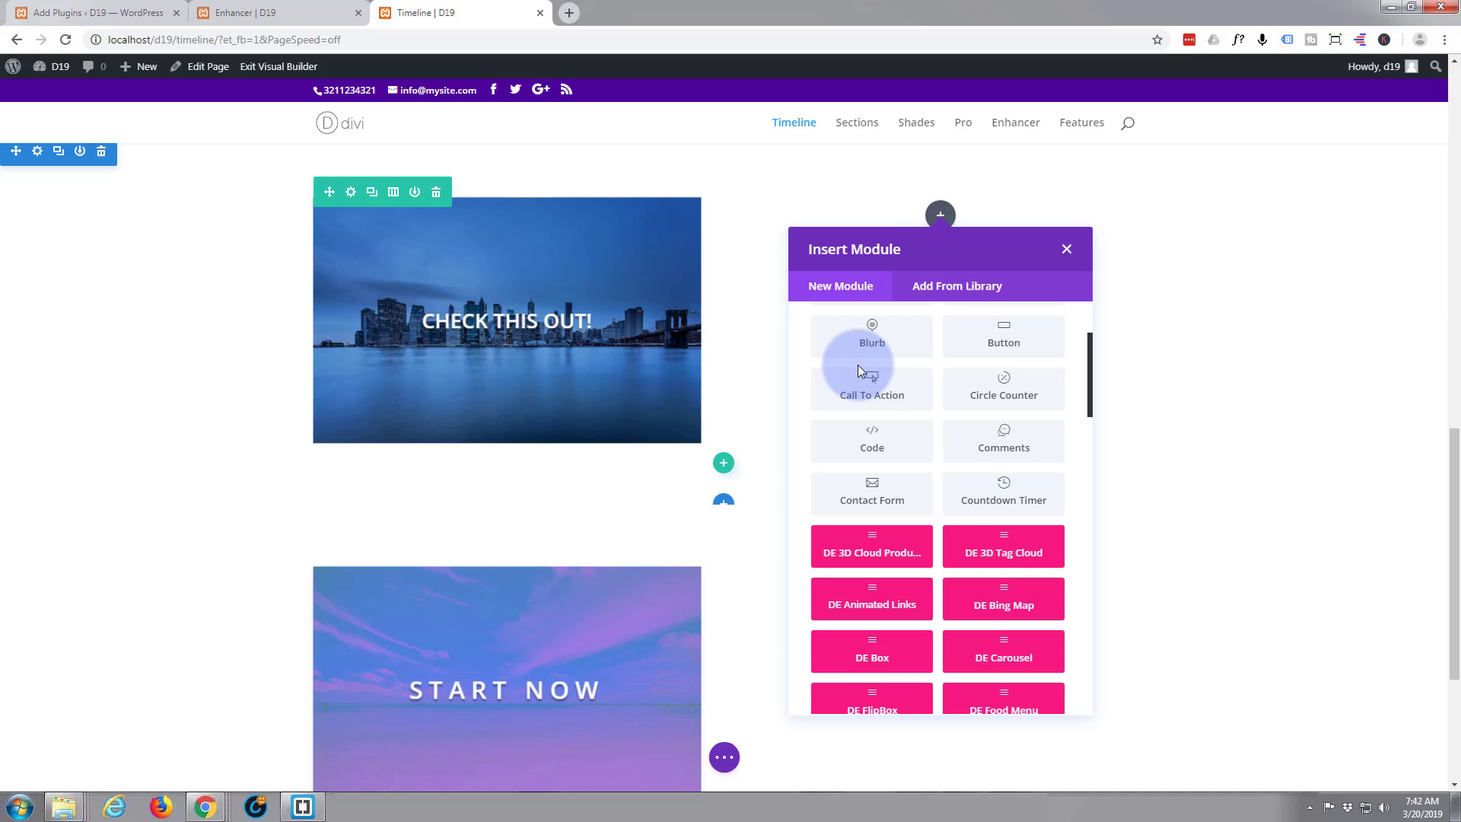
{"action": "scroll", "coordinate": [964, 389], "scroll_direction": "down", "scroll_amount": 1}
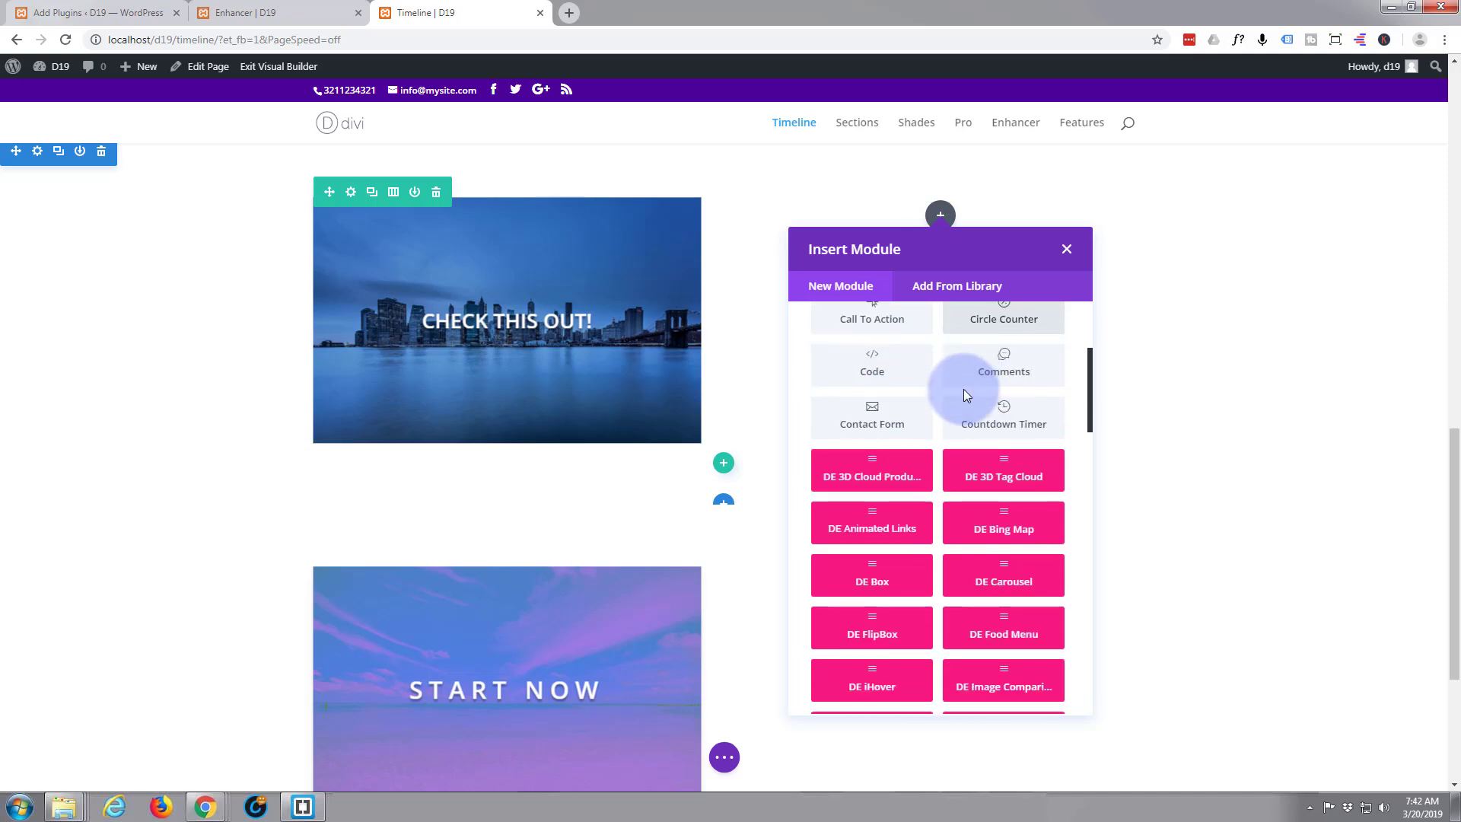
{"action": "scroll", "coordinate": [963, 389], "scroll_direction": "down", "scroll_amount": 2}
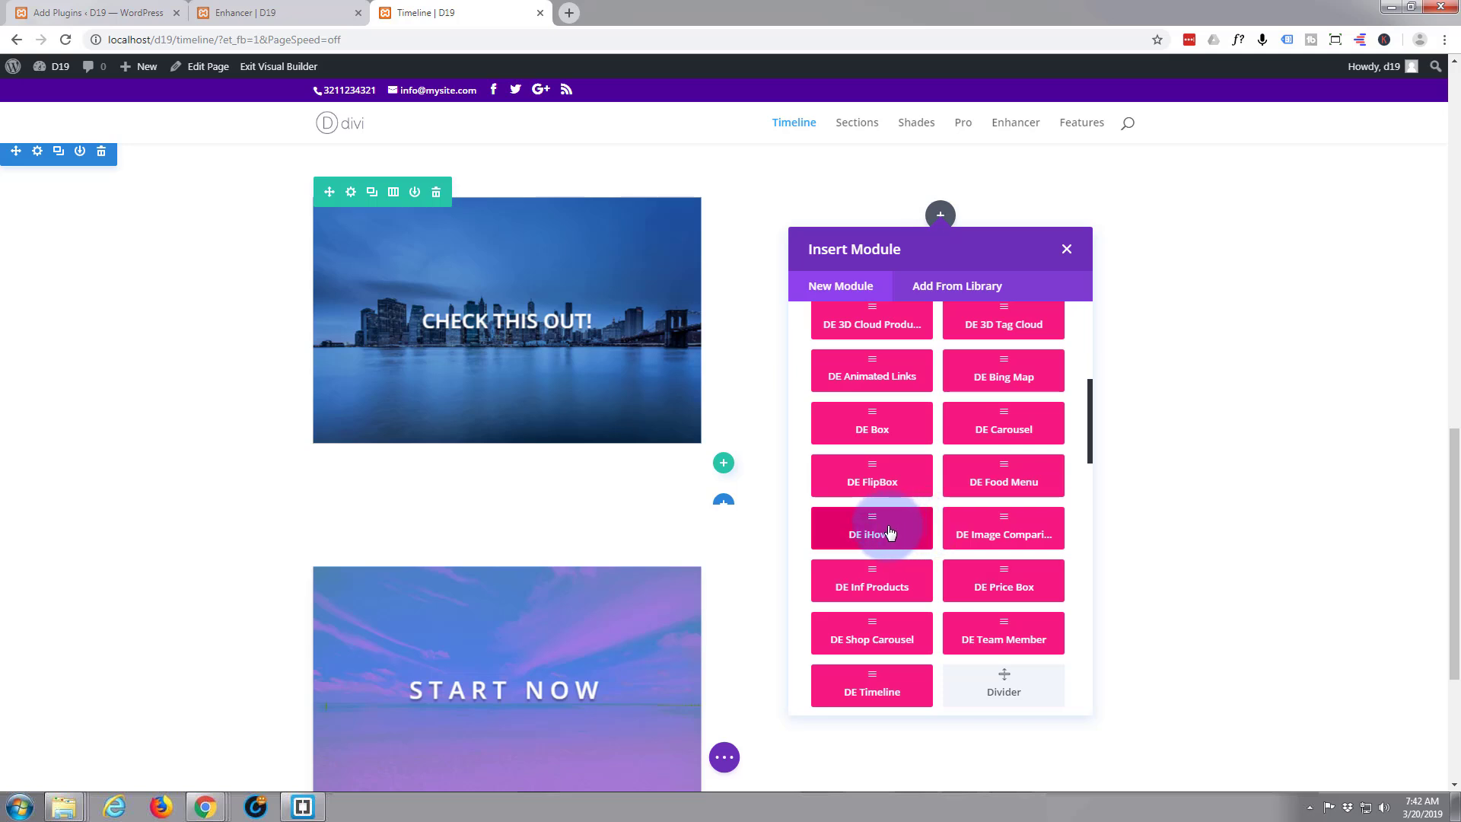
{"action": "scroll", "coordinate": [872, 463], "scroll_direction": "up", "scroll_amount": 1}
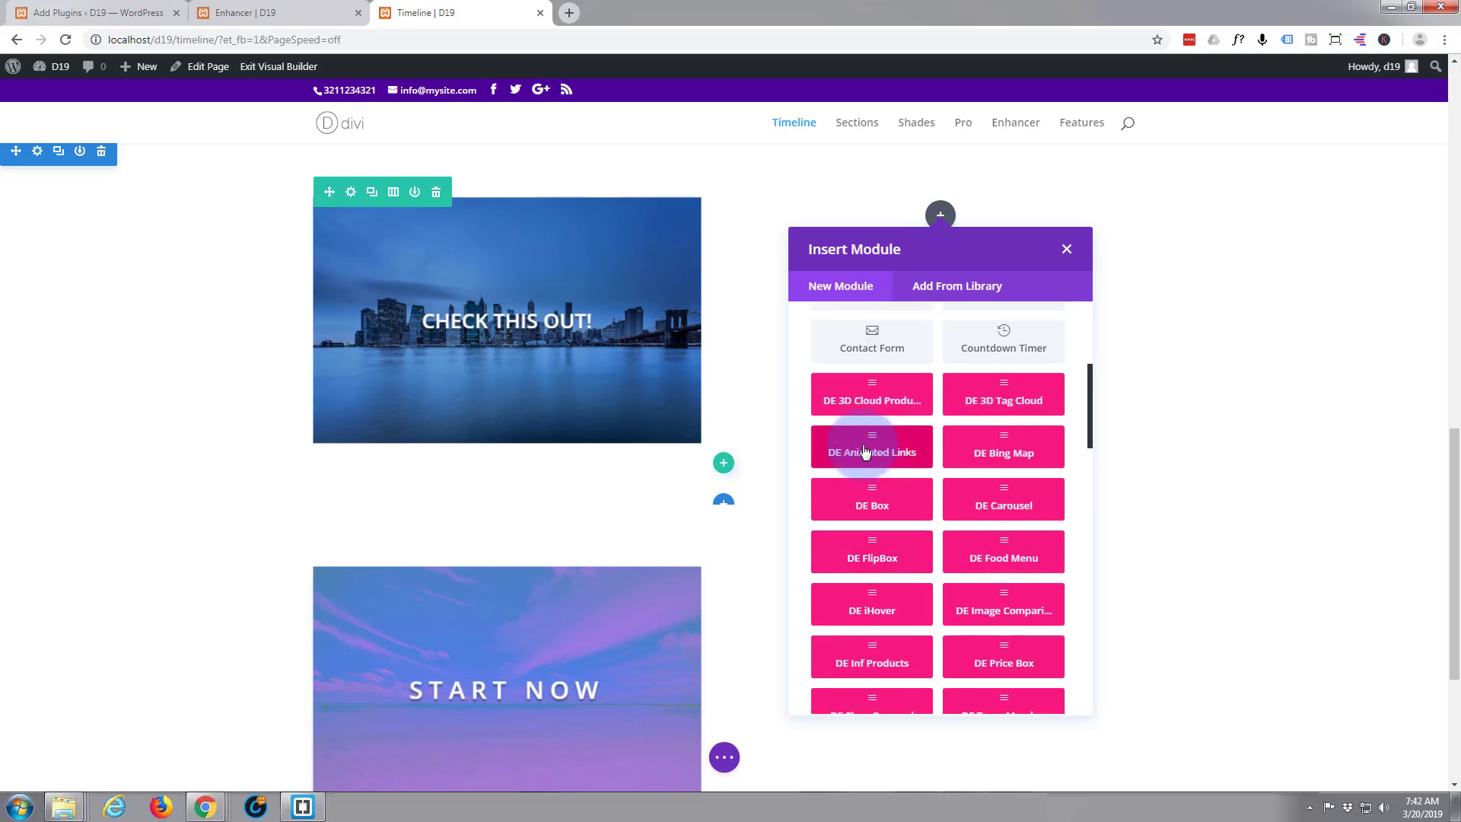
{"action": "scroll", "coordinate": [909, 454], "scroll_direction": "down", "scroll_amount": 1}
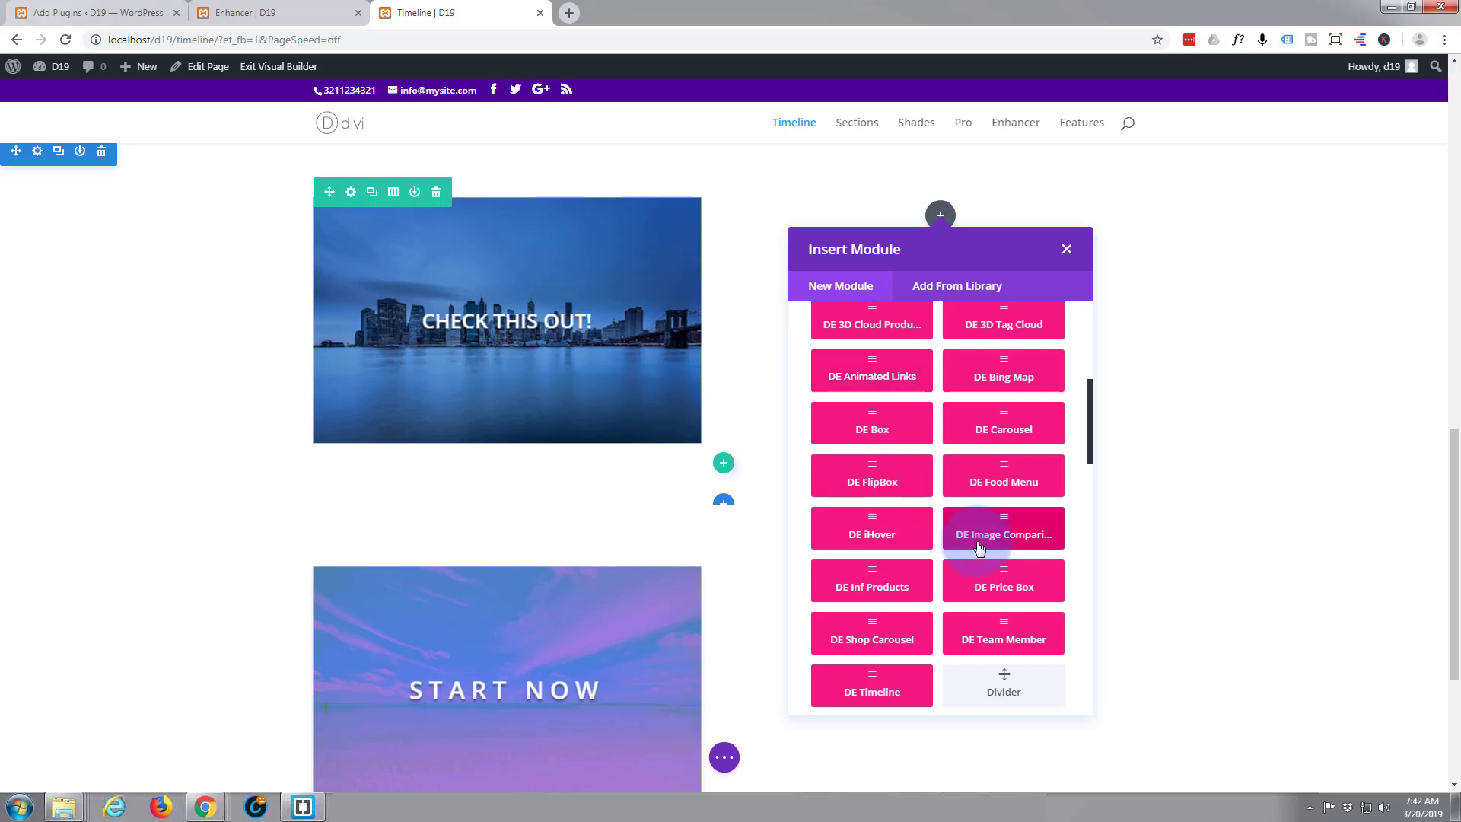
- Insert a DE Image Comparison module and move its settings panel next to the image
{"action": "left_click", "coordinate": [1005, 538]}
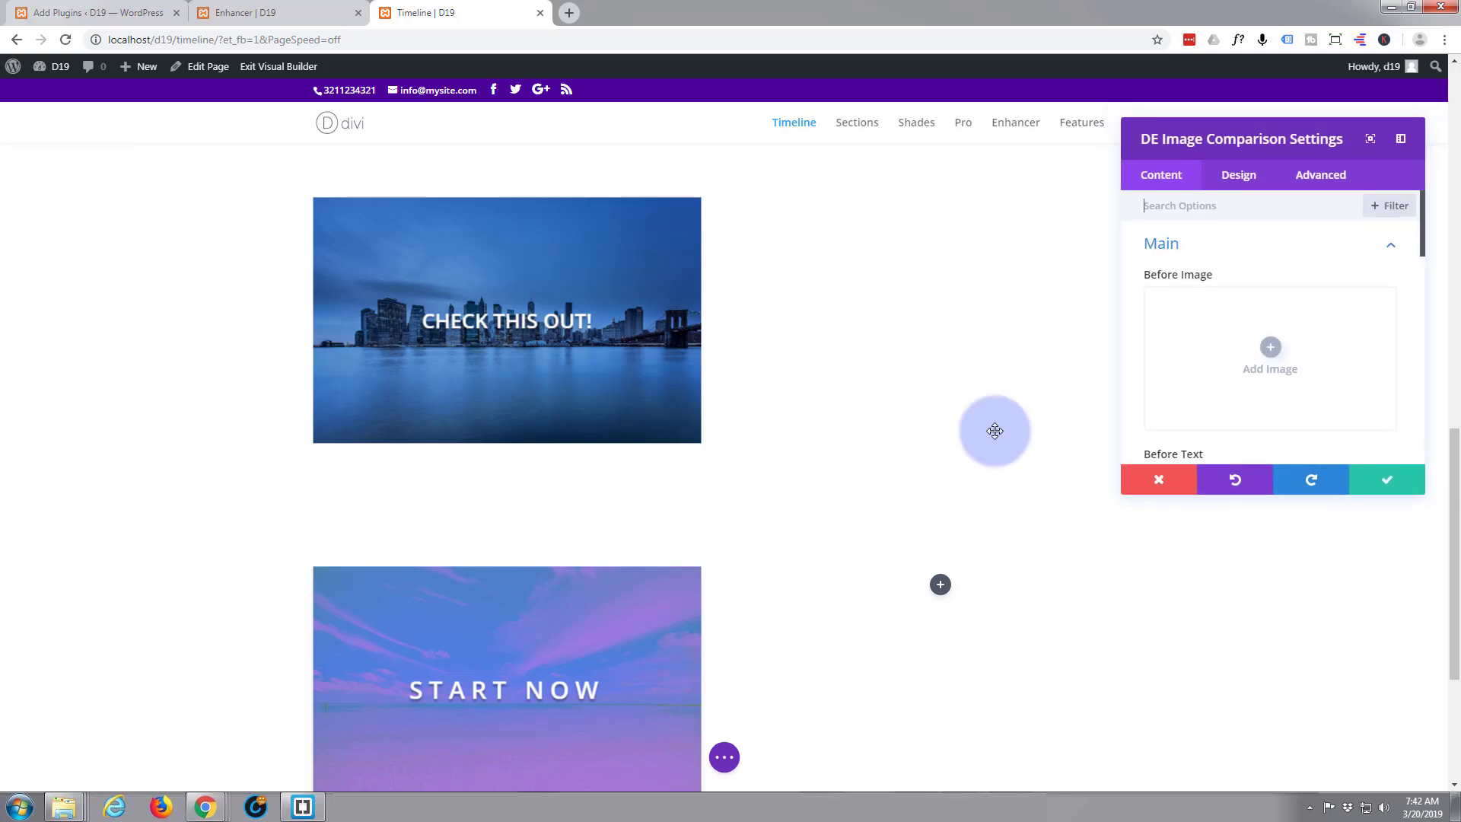
{"action": "mouse_move", "coordinate": [1244, 140]}
{"action": "left_mouse_down"}
{"action": "mouse_move", "coordinate": [965, 169]}
{"action": "mouse_move", "coordinate": [525, 152]}
{"action": "left_mouse_up"}
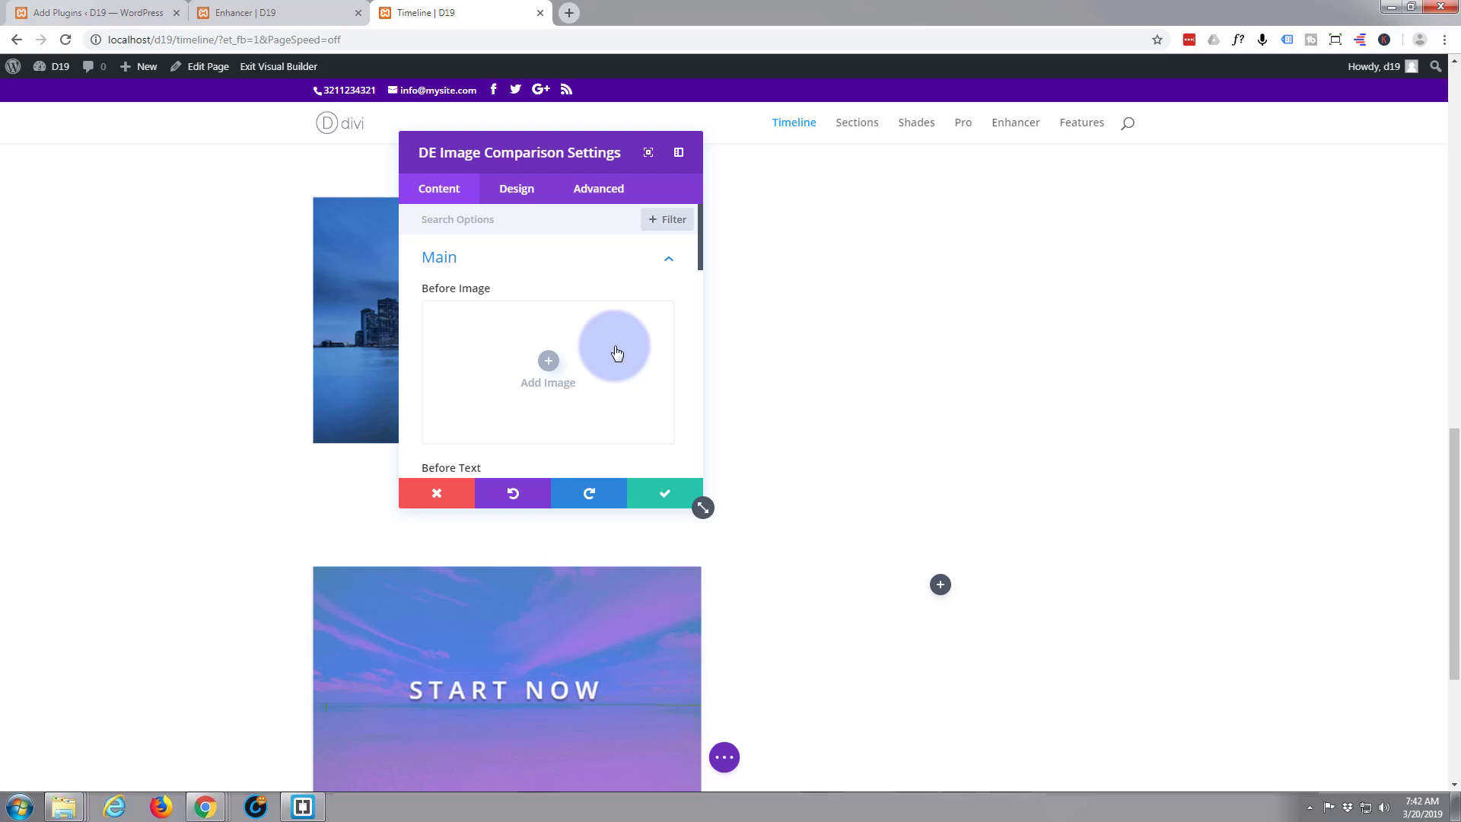
{"action": "scroll", "coordinate": [617, 353], "scroll_direction": "down", "scroll_amount": 1}
{"action": "scroll", "coordinate": [616, 353], "scroll_direction": "down", "scroll_amount": 1}
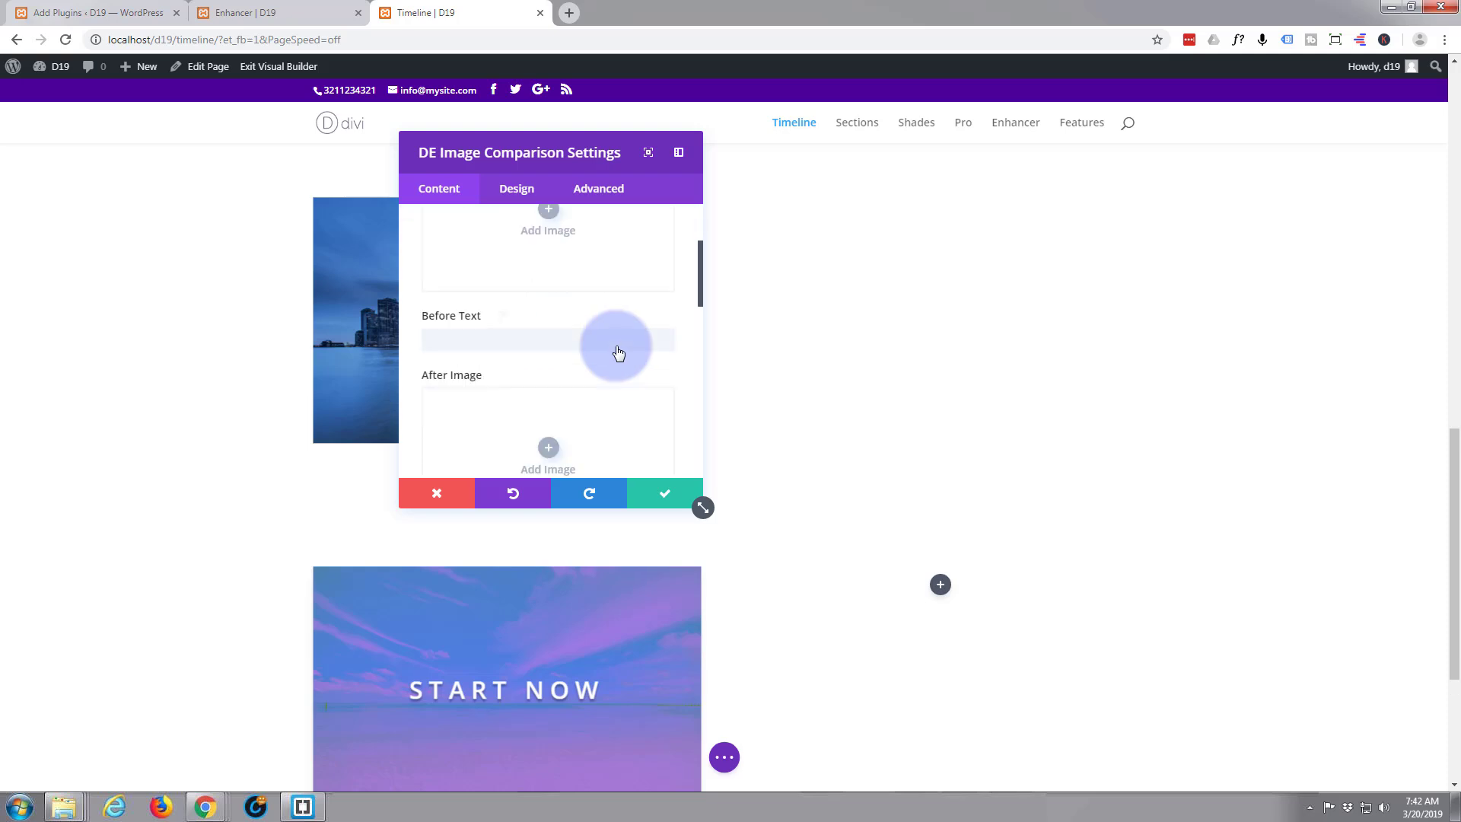
{"action": "scroll", "coordinate": [619, 352], "scroll_direction": "up", "scroll_amount": 1}
{"action": "scroll", "coordinate": [618, 351], "scroll_direction": "up", "scroll_amount": 1}
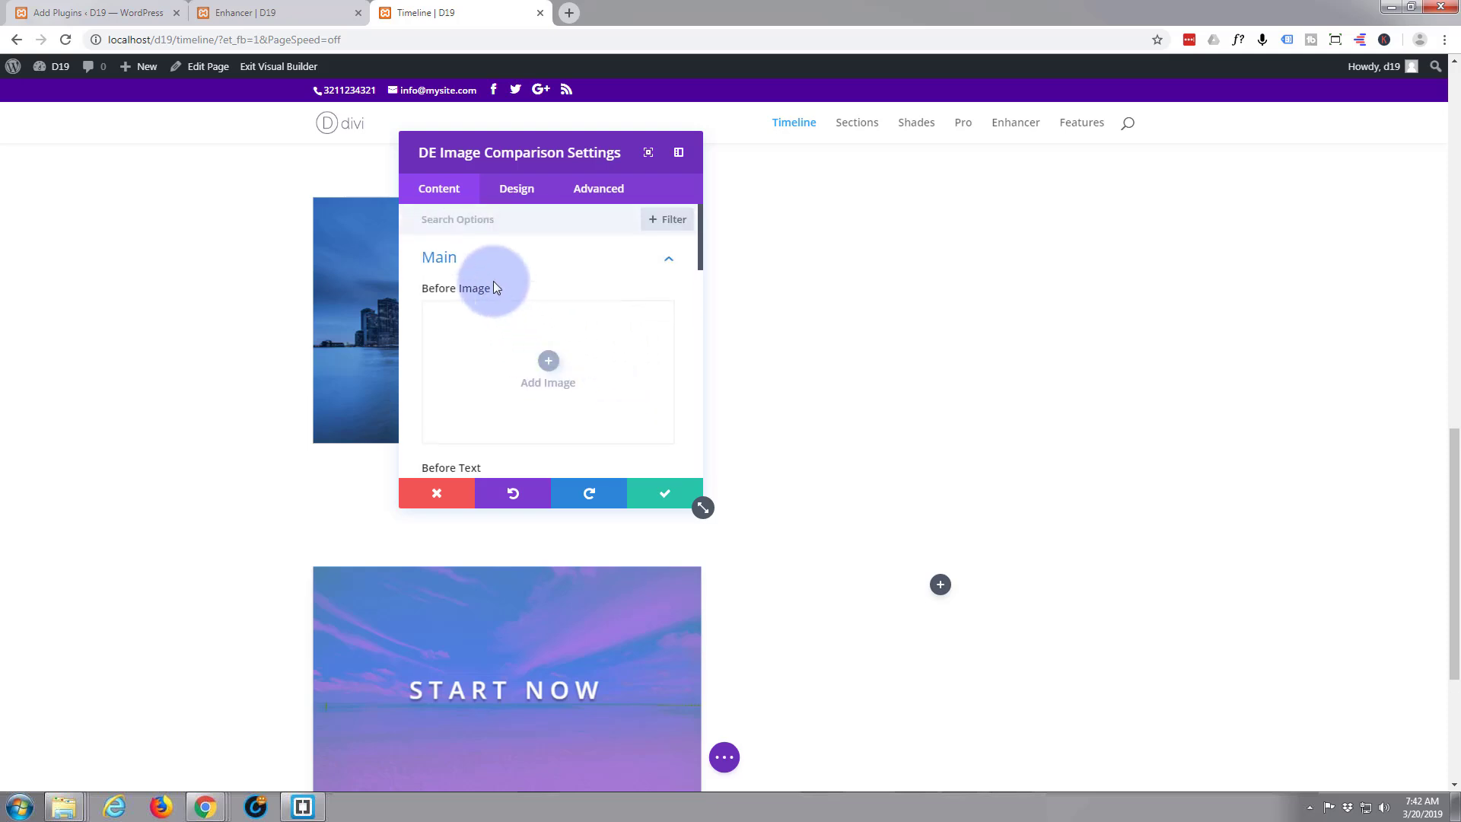
- Use the sunset coastal town photo as the Before Image and try dragging the divider
{"action": "left_click", "coordinate": [554, 363]}
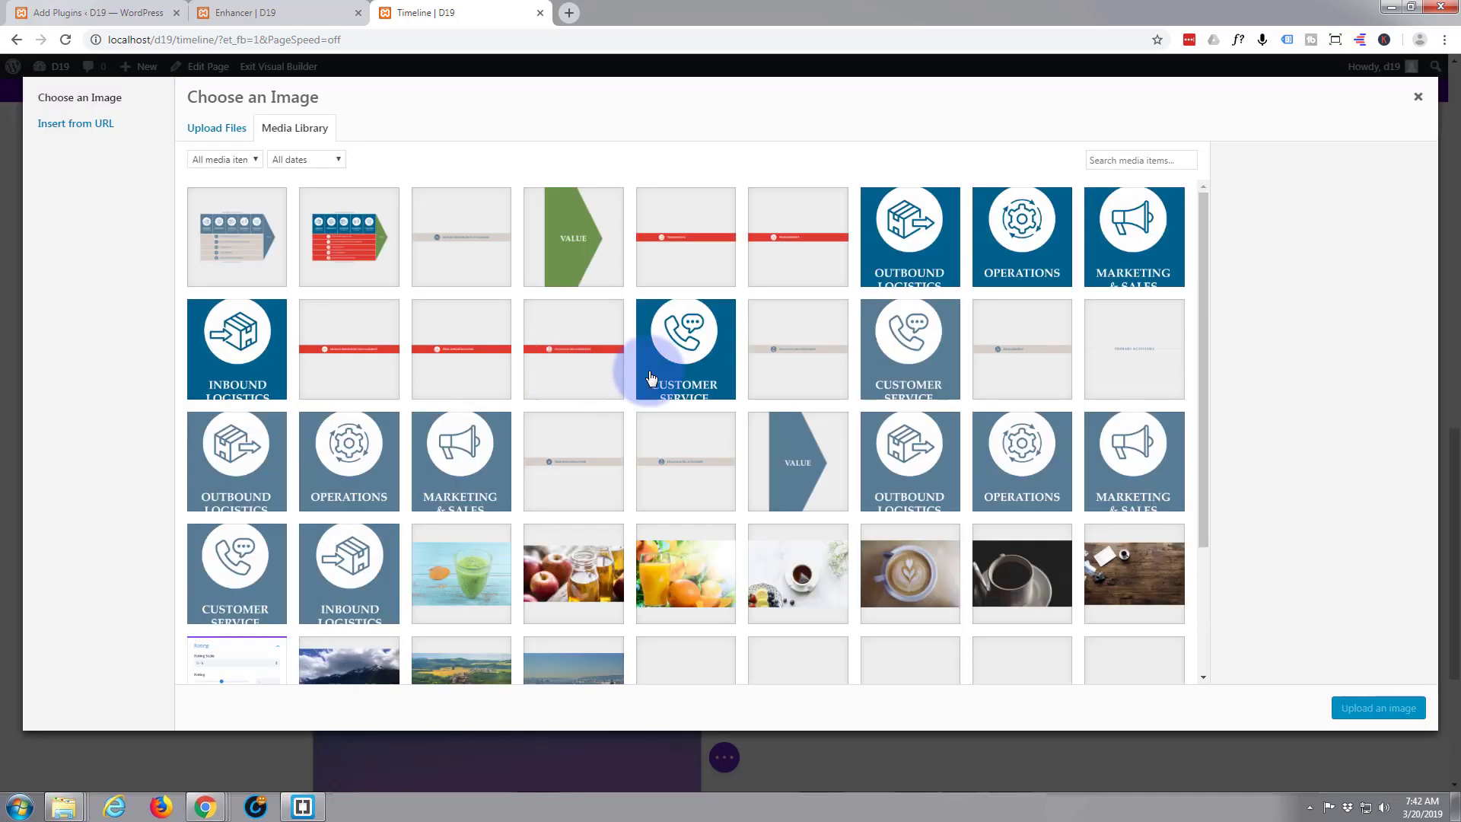
{"action": "scroll", "coordinate": [567, 529], "scroll_direction": "down", "scroll_amount": 3}
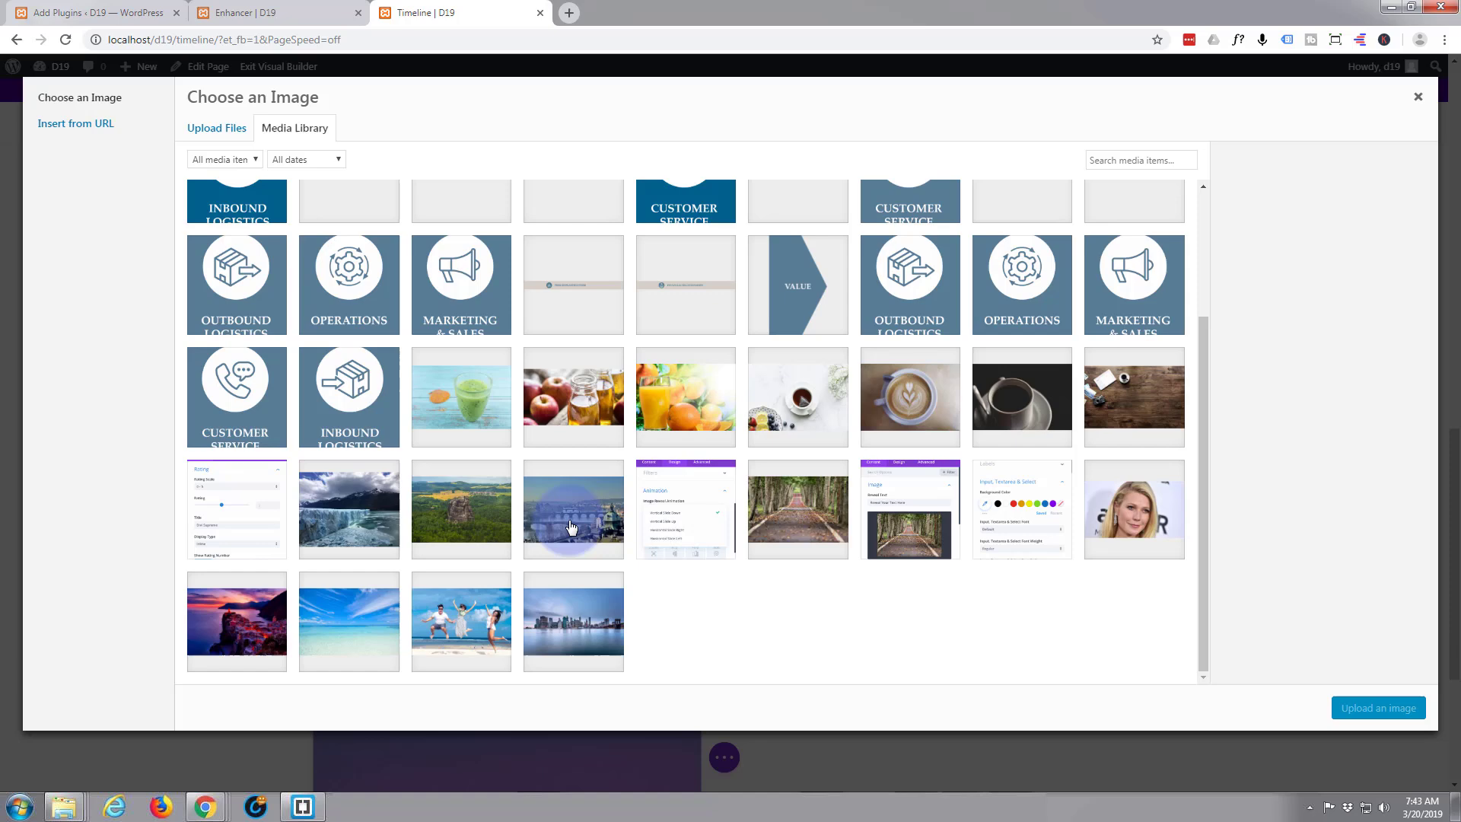
{"action": "left_click", "coordinate": [250, 622]}
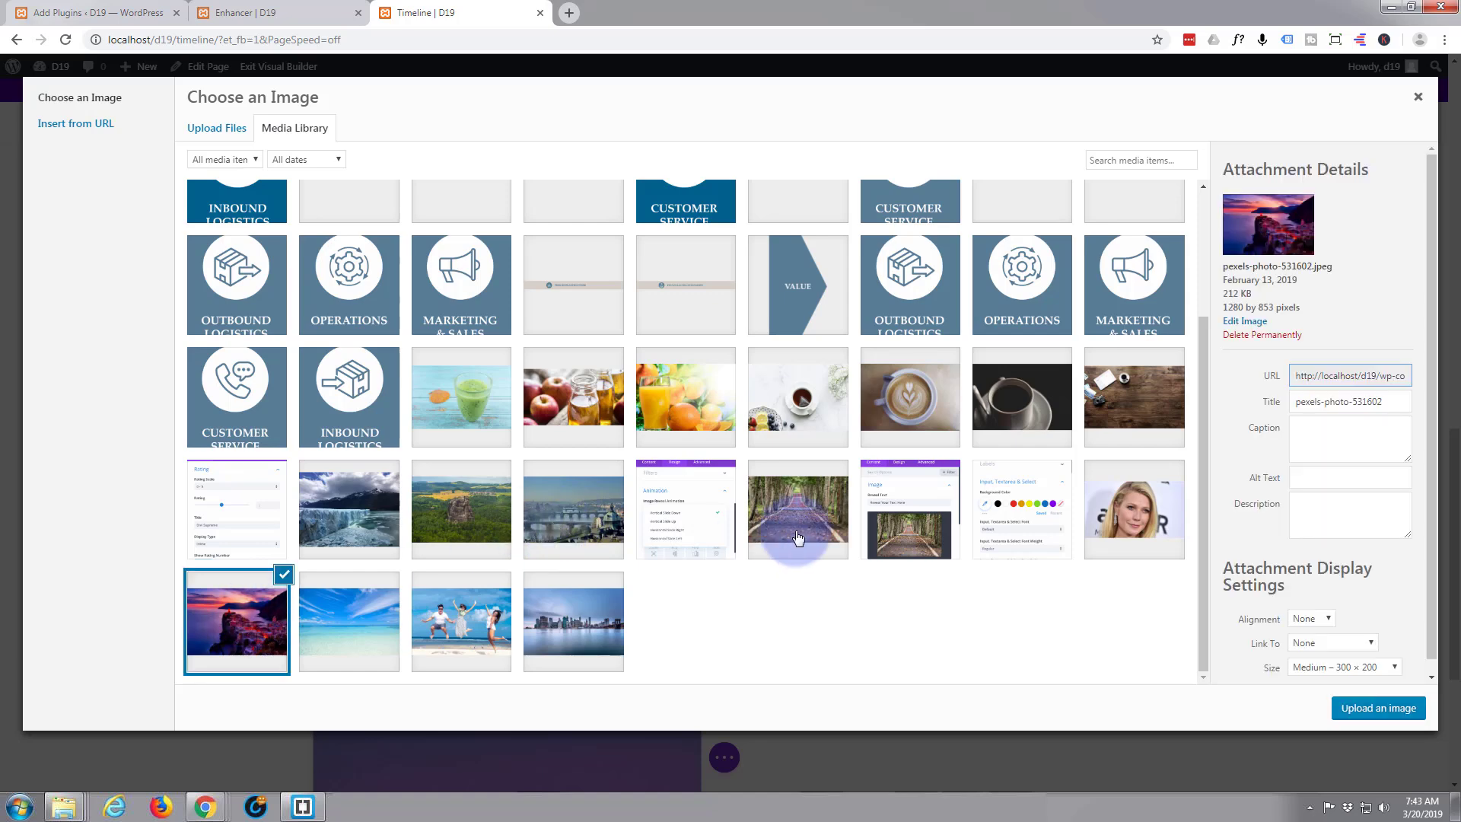
{"action": "left_click", "coordinate": [1366, 710]}
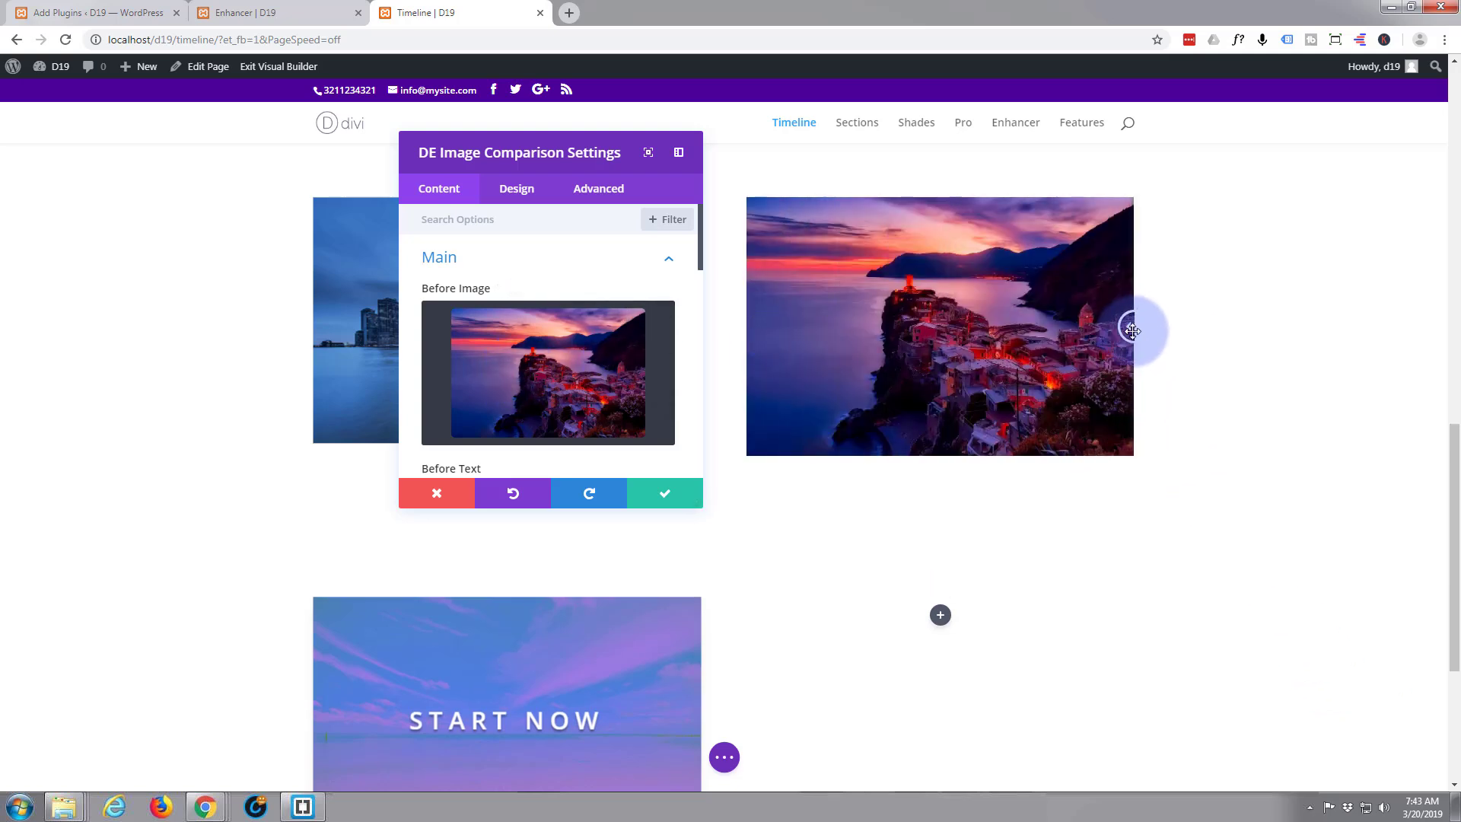
{"action": "mouse_move", "coordinate": [1021, 339]}
{"action": "left_mouse_down"}
{"action": "mouse_move", "coordinate": [743, 351]}
{"action": "mouse_move", "coordinate": [1207, 343]}
{"action": "mouse_move", "coordinate": [1096, 331]}
{"action": "mouse_move", "coordinate": [740, 361]}
{"action": "mouse_move", "coordinate": [1148, 345]}
{"action": "left_mouse_up"}
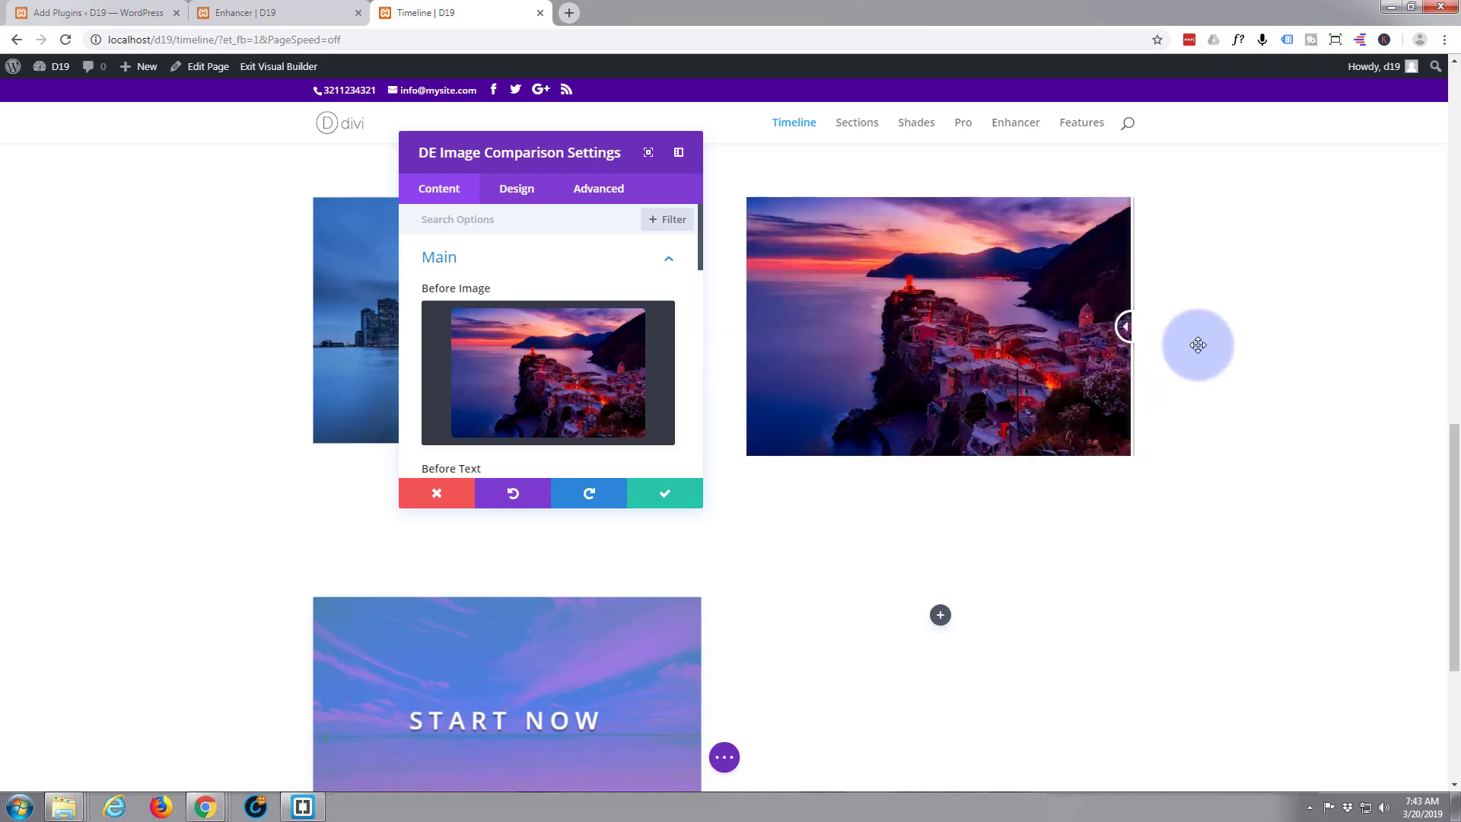
{"action": "mouse_move", "coordinate": [1020, 344]}
{"action": "left_mouse_down"}
{"action": "mouse_move", "coordinate": [746, 353]}
{"action": "mouse_move", "coordinate": [1223, 336]}
{"action": "mouse_move", "coordinate": [522, 433]}
{"action": "left_mouse_up"}
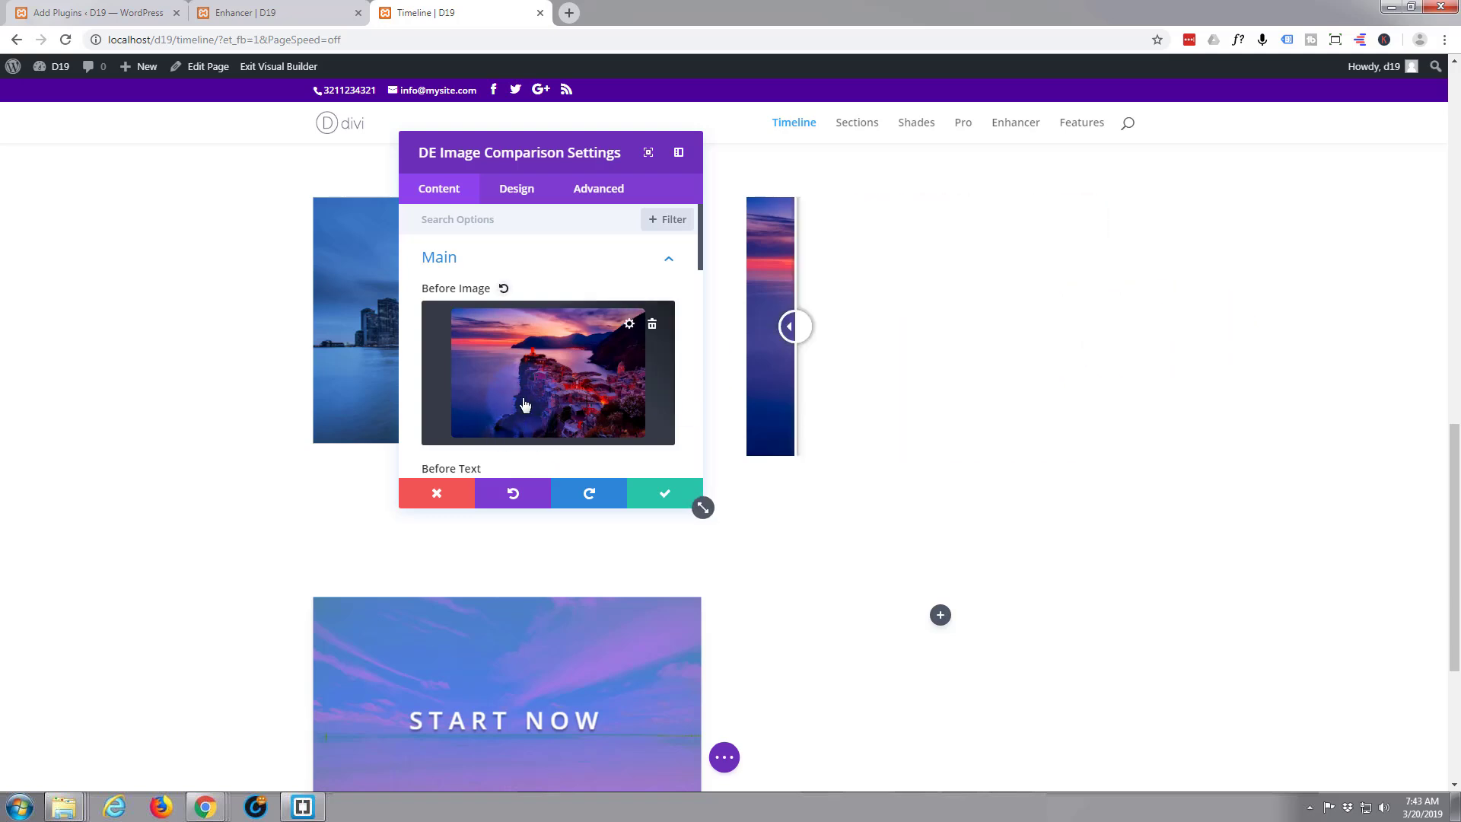
{"action": "scroll", "coordinate": [542, 376], "scroll_direction": "down", "scroll_amount": 1}
{"action": "scroll", "coordinate": [541, 376], "scroll_direction": "down", "scroll_amount": 1}
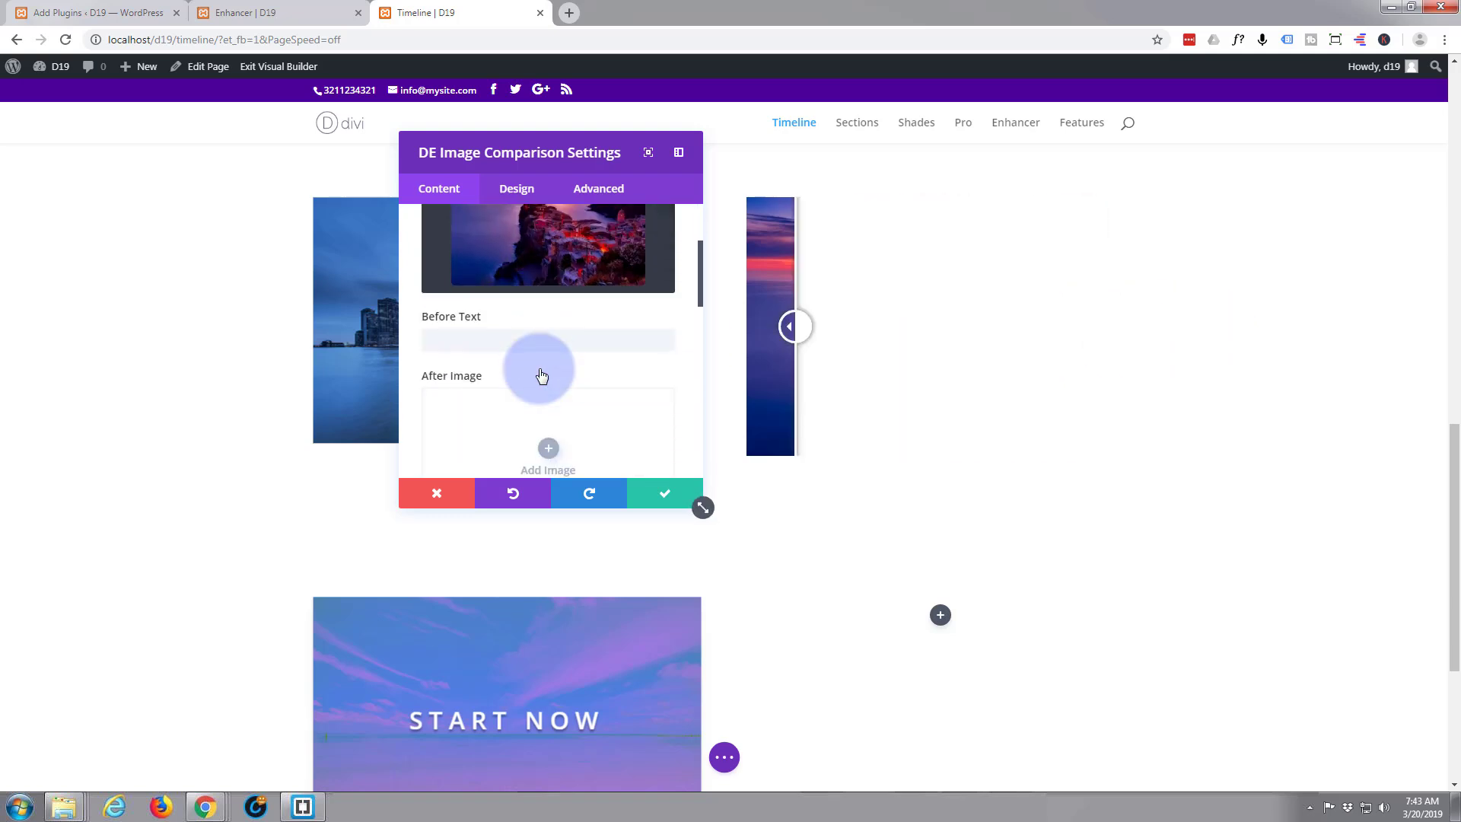
{"action": "scroll", "coordinate": [541, 376], "scroll_direction": "down", "scroll_amount": 1}
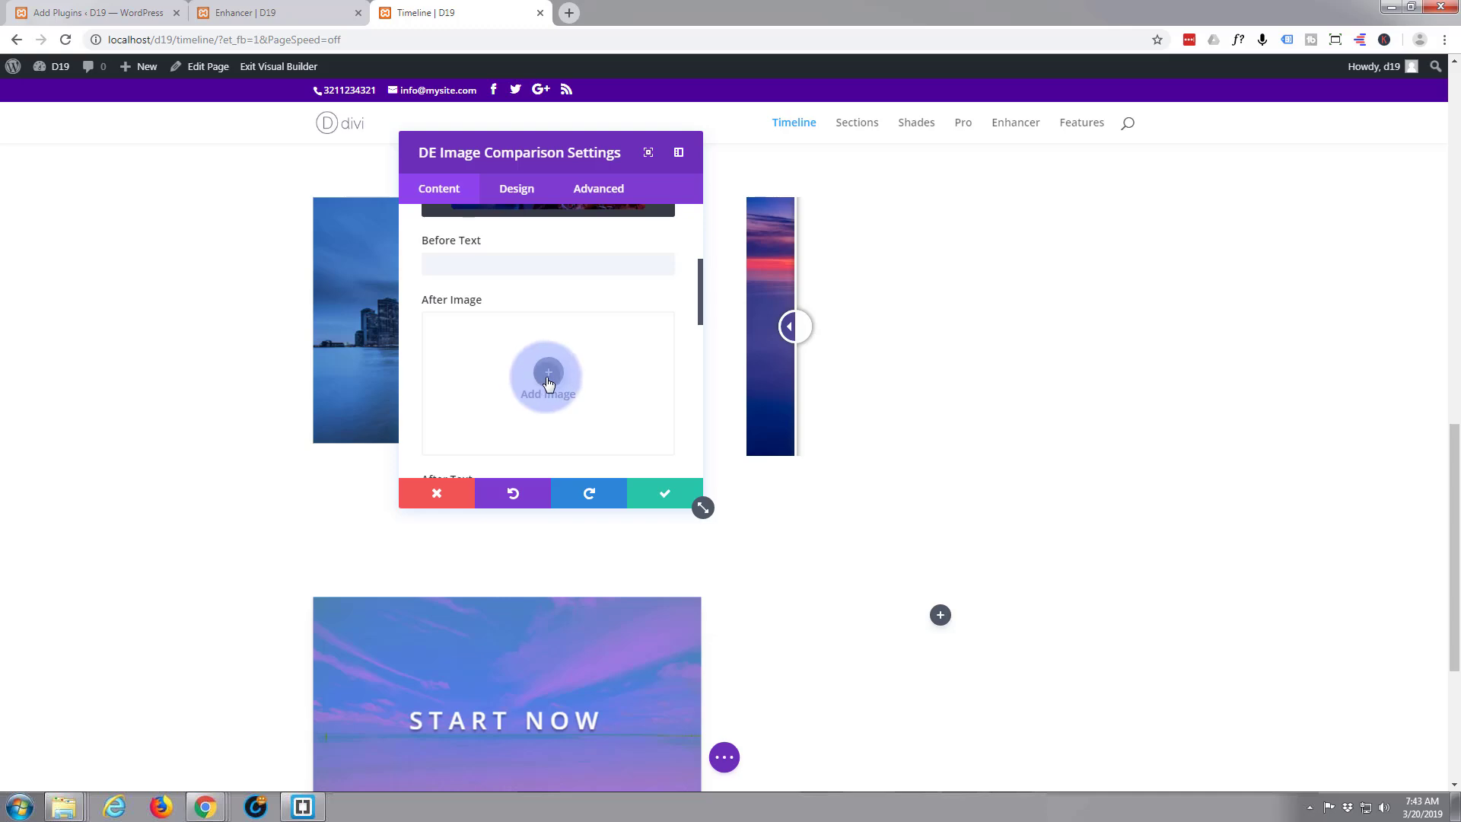
- Pick the beach photo of three people jumping from the Media Library for the After Image
{"action": "left_click", "coordinate": [548, 383]}
{"action": "scroll", "coordinate": [605, 522], "scroll_direction": "down", "scroll_amount": 2}
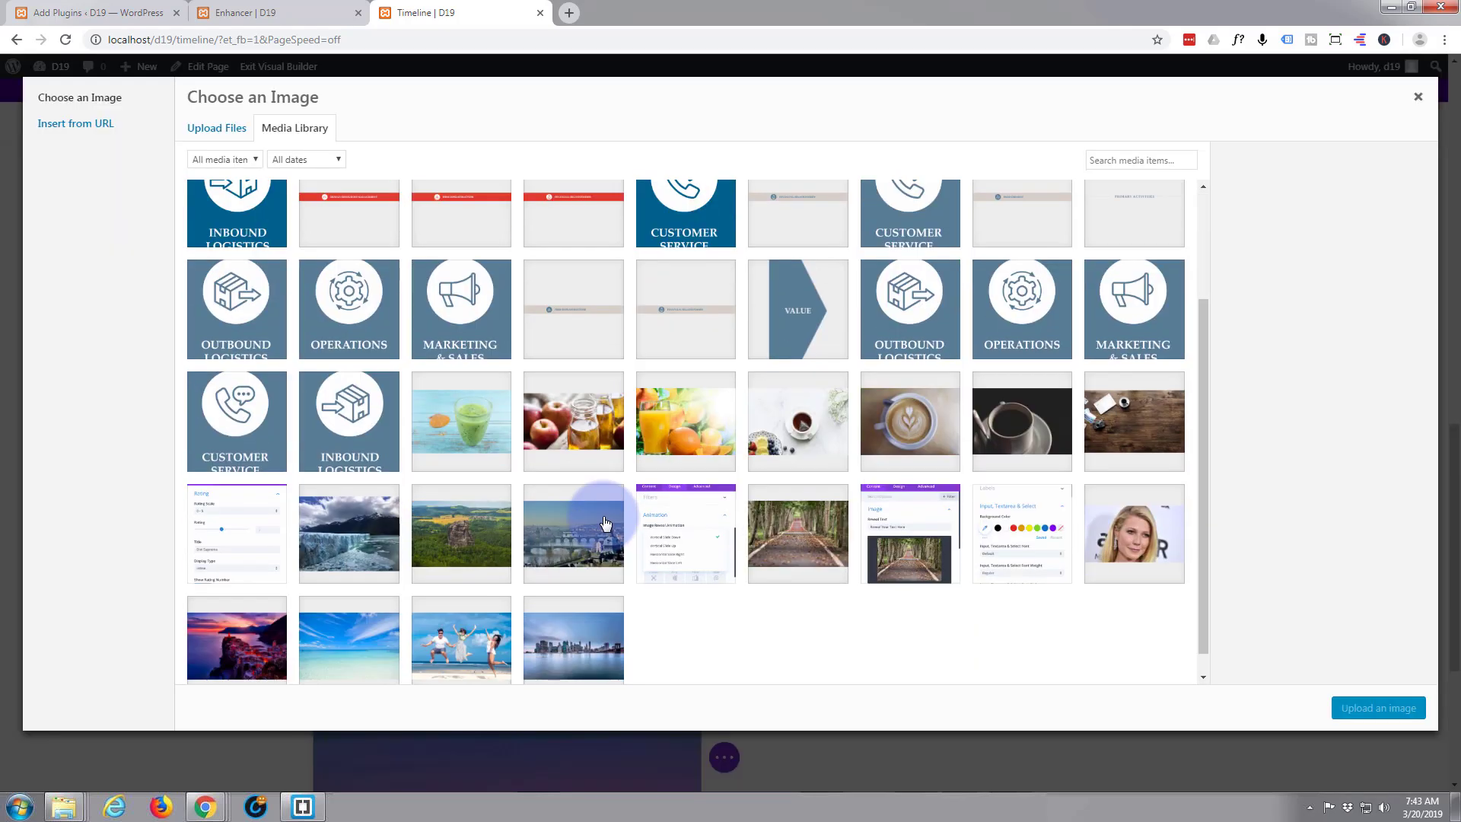
{"action": "scroll", "coordinate": [605, 524], "scroll_direction": "down", "scroll_amount": 1}
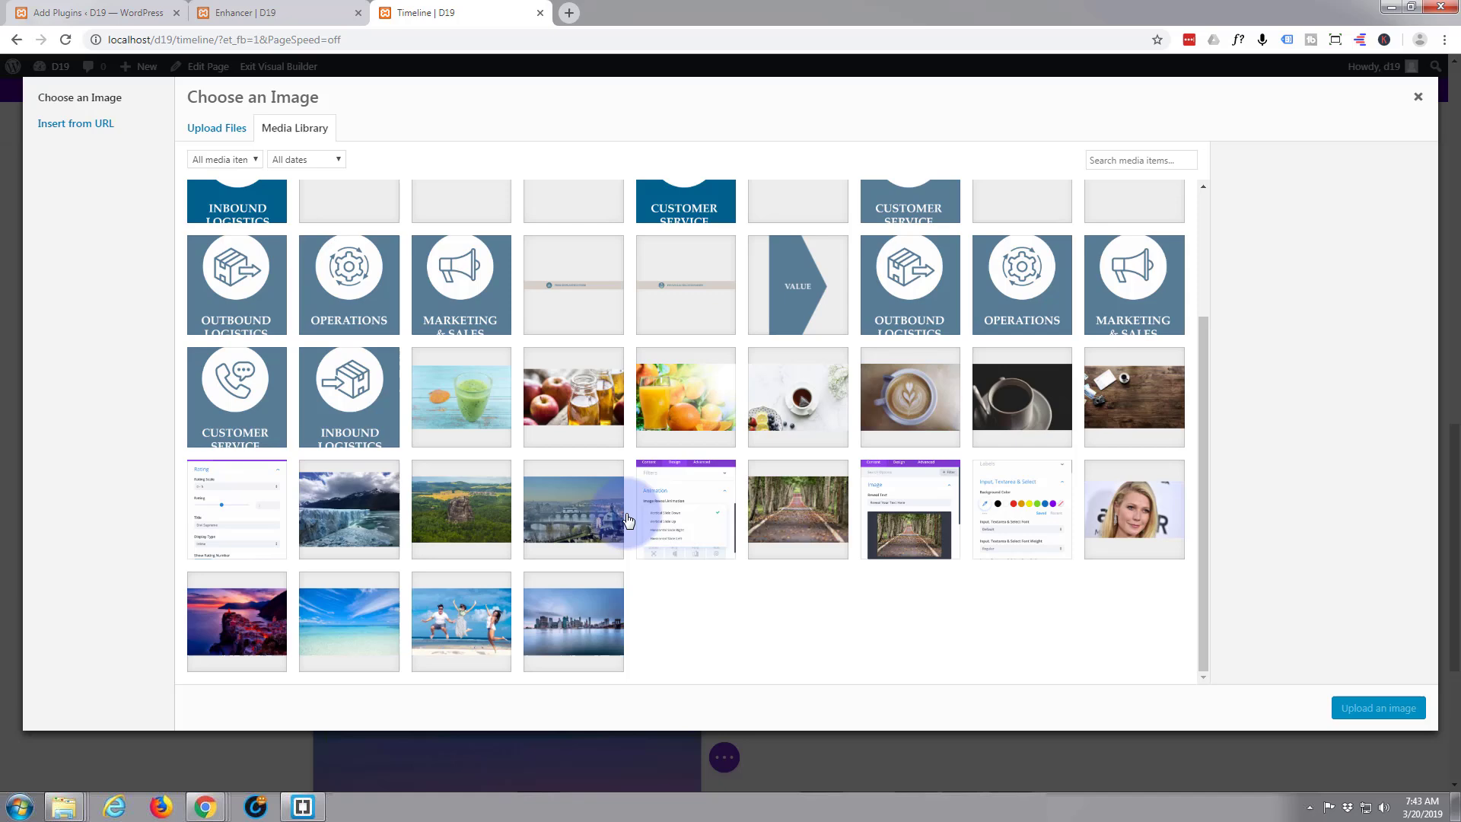
{"action": "left_click", "coordinate": [473, 630]}
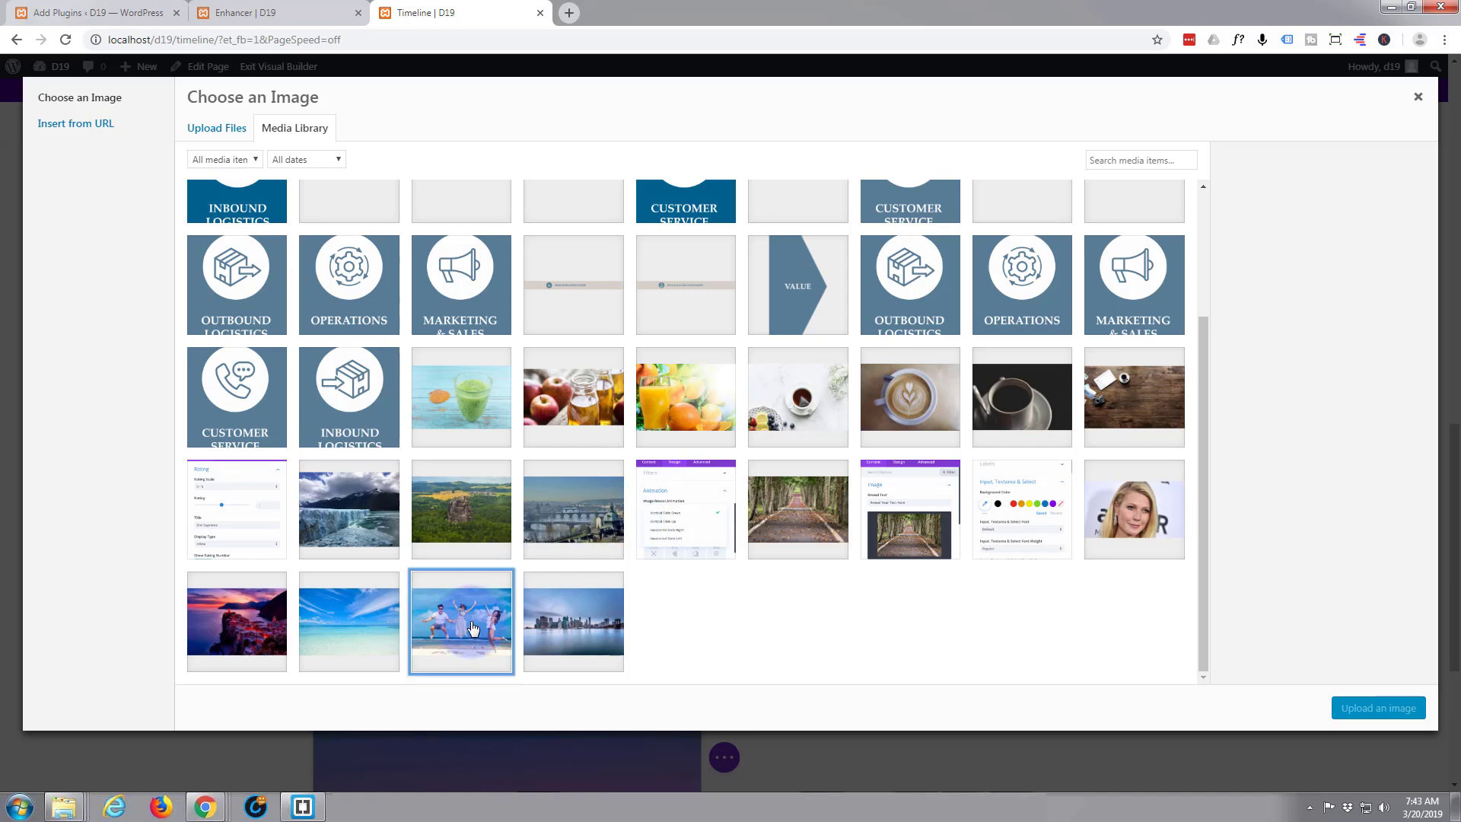
{"action": "left_click", "coordinate": [1381, 707]}
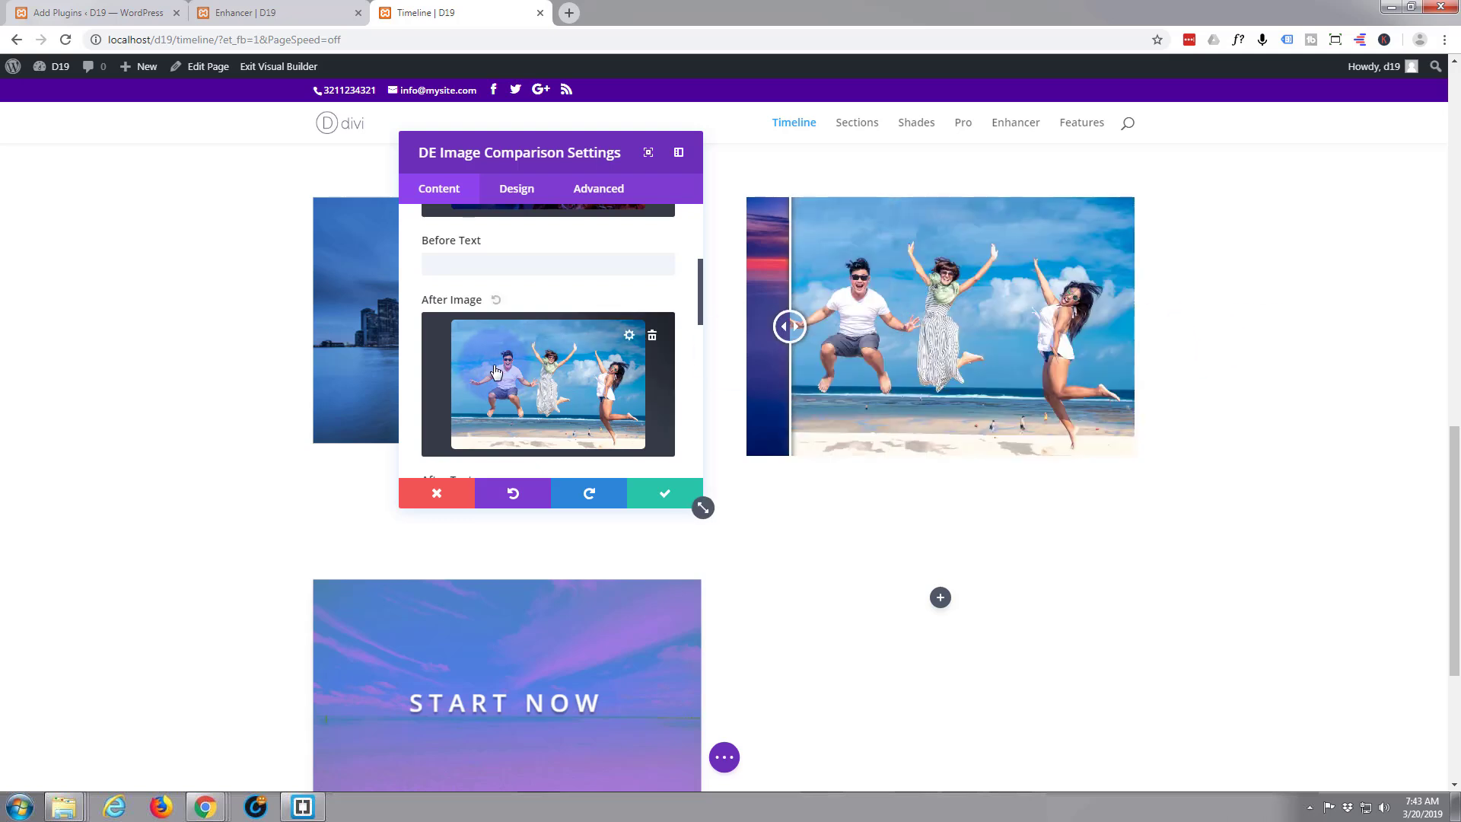
{"action": "scroll", "coordinate": [529, 374], "scroll_direction": "down", "scroll_amount": 1}
{"action": "scroll", "coordinate": [529, 373], "scroll_direction": "down", "scroll_amount": 2}
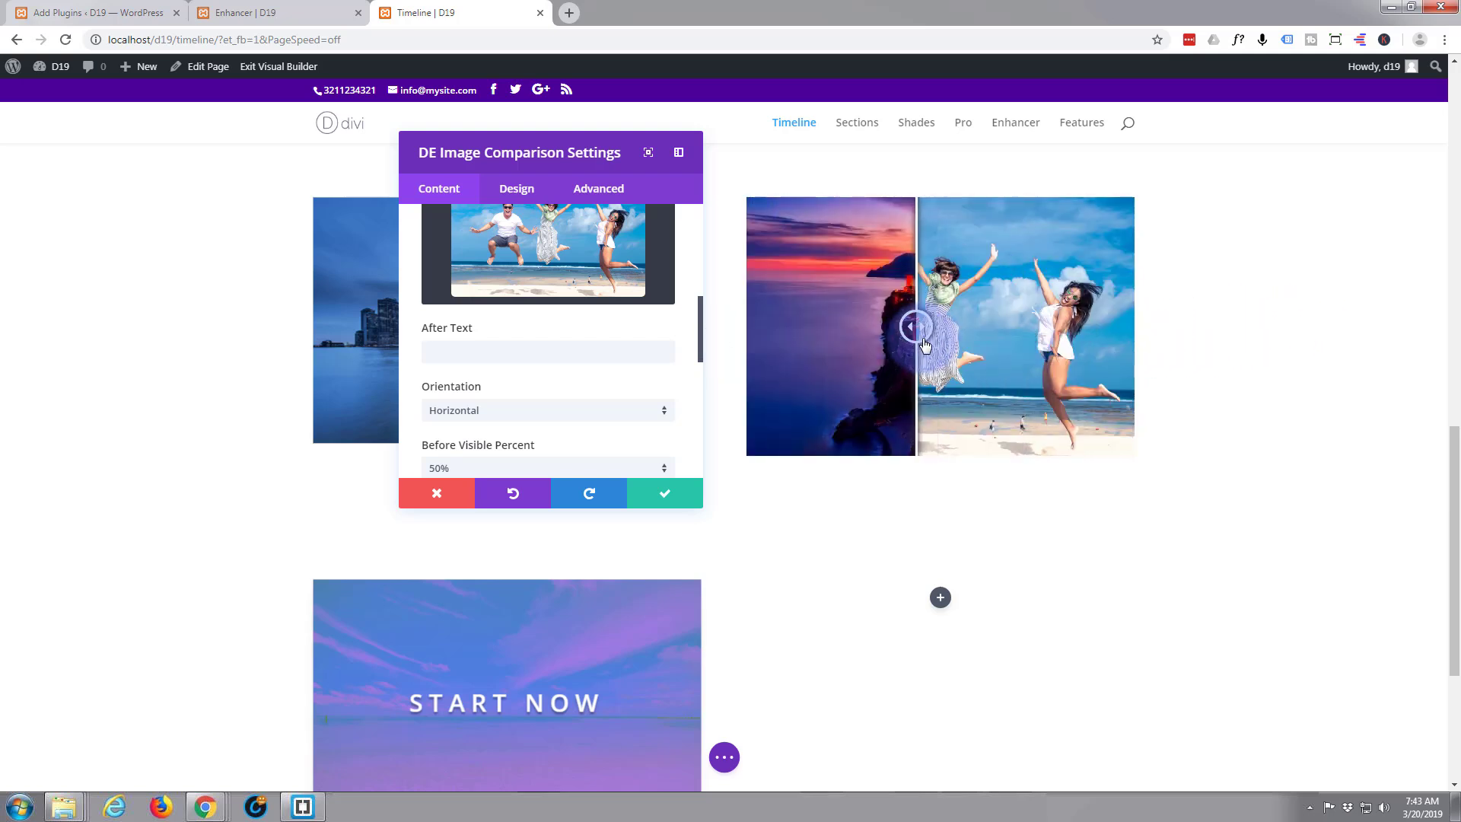
{"action": "left_click_drag", "start_coordinate": [925, 345], "coordinate": [1060, 343]}
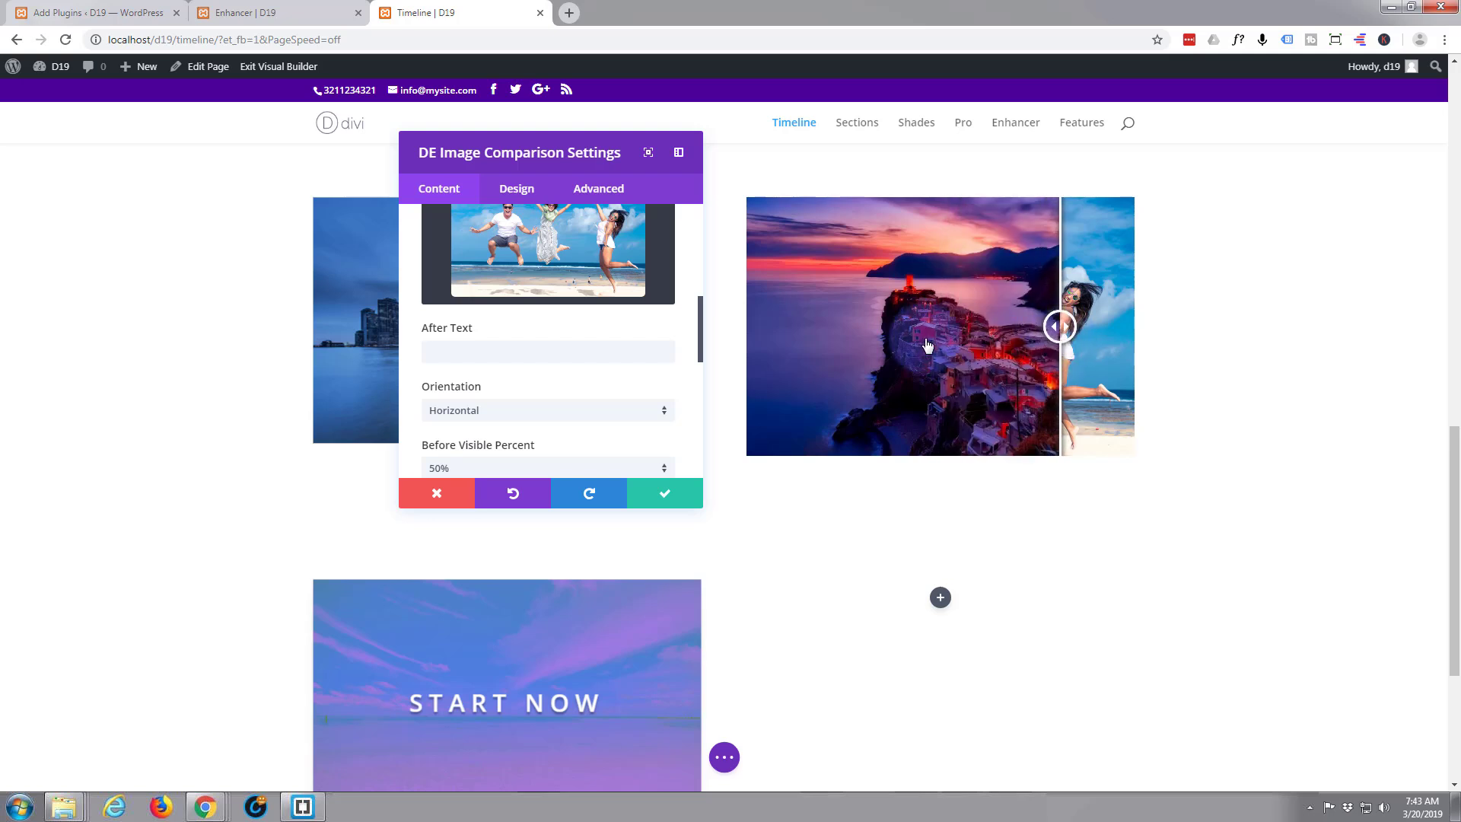
{"action": "left_click", "coordinate": [513, 369]}
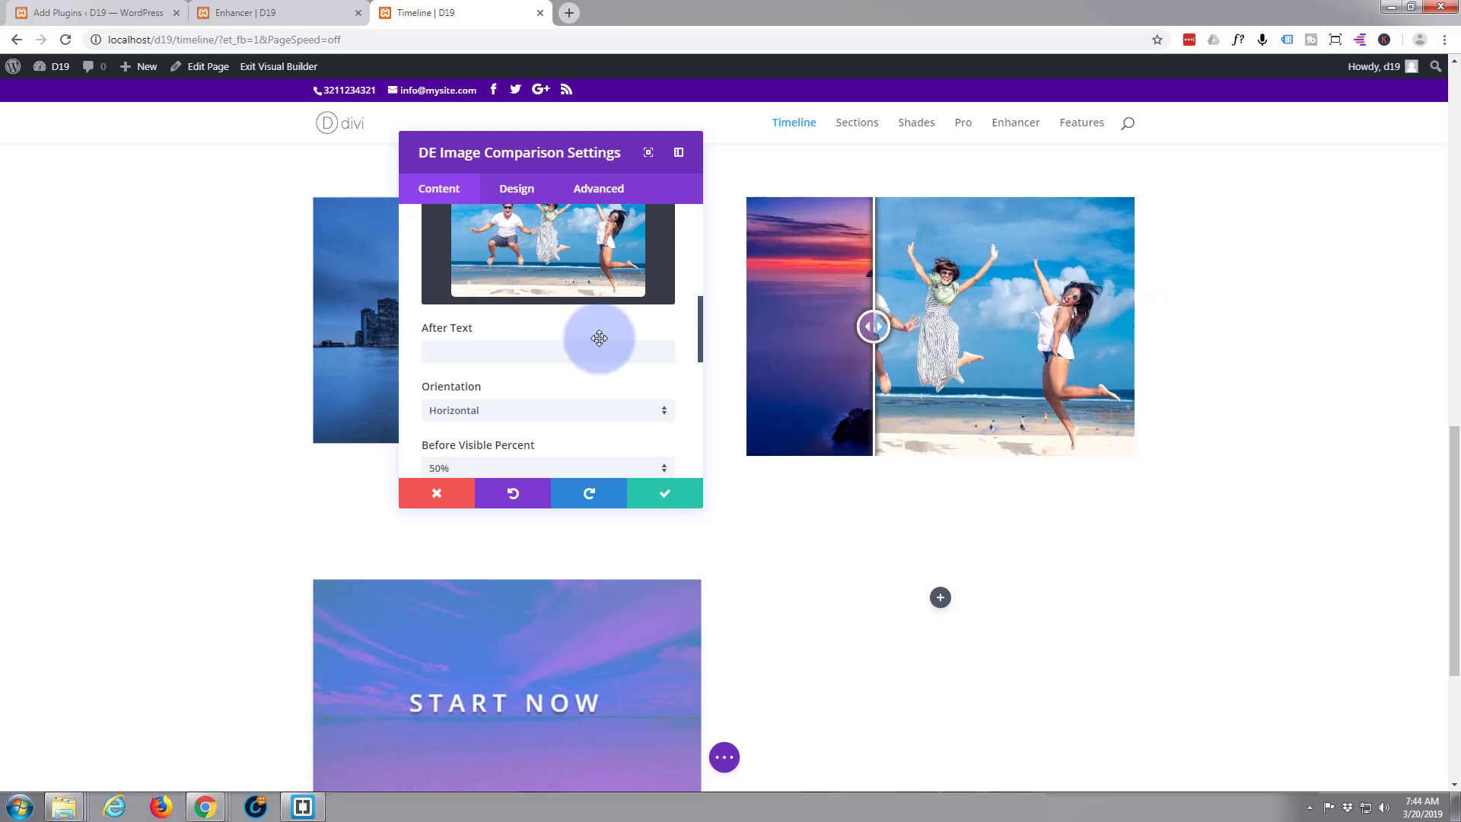
- Set the comparison Orientation to Vertical and Before Visible Percent to 0%
{"action": "left_click", "coordinate": [661, 412]}
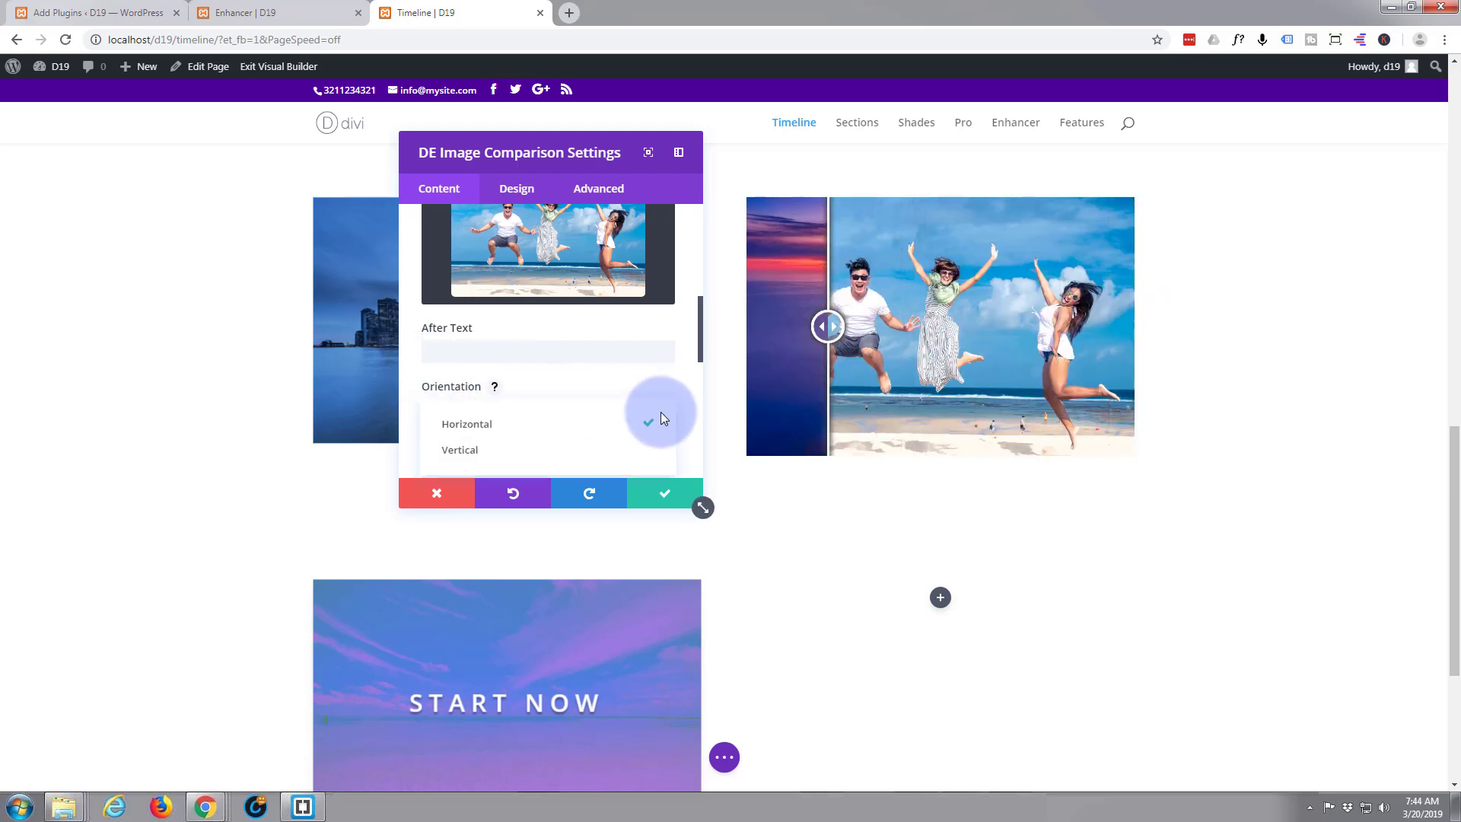
{"action": "left_click", "coordinate": [554, 449]}
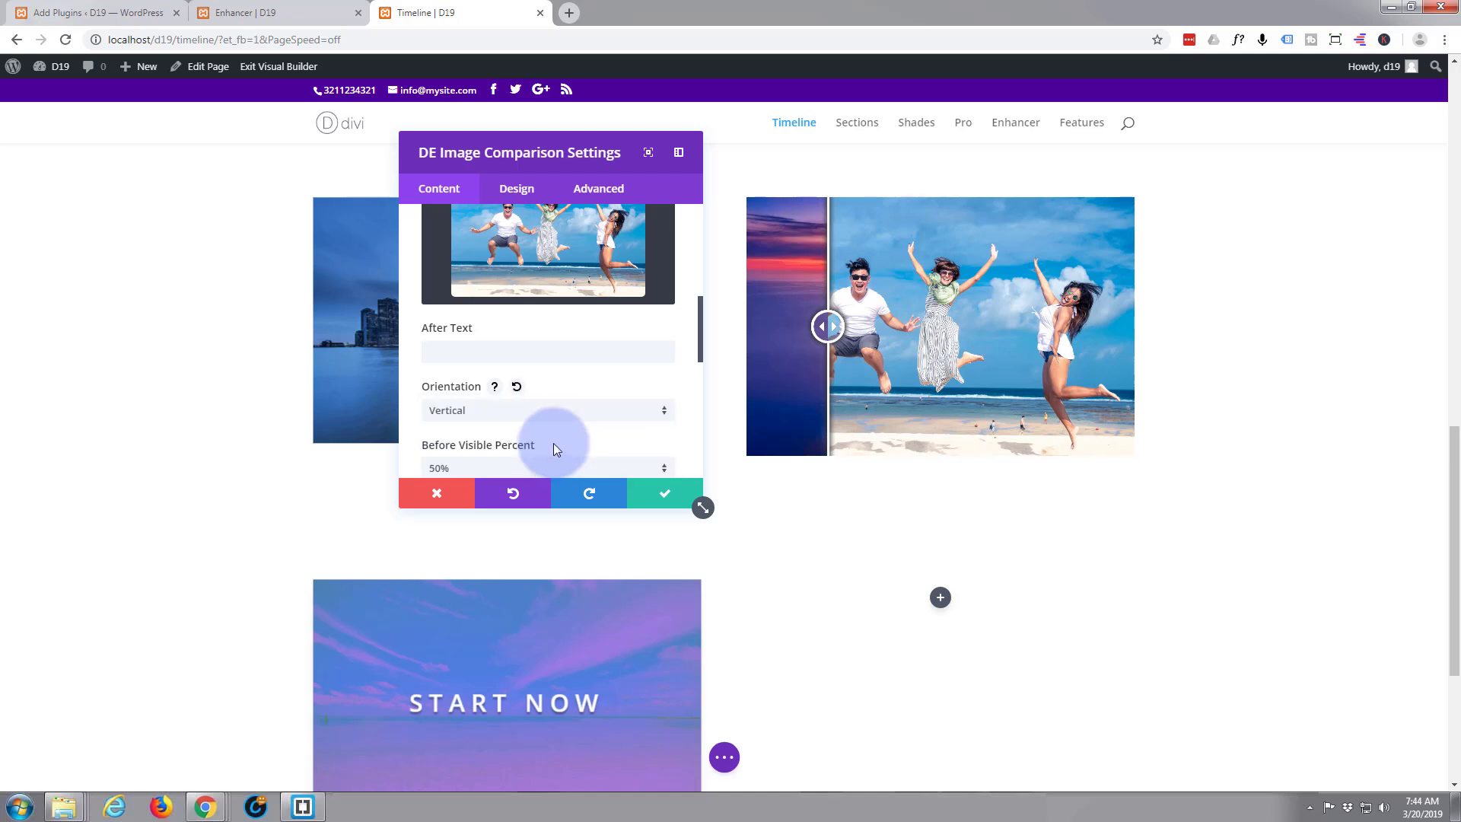
{"action": "scroll", "coordinate": [565, 431], "scroll_direction": "down", "scroll_amount": 2}
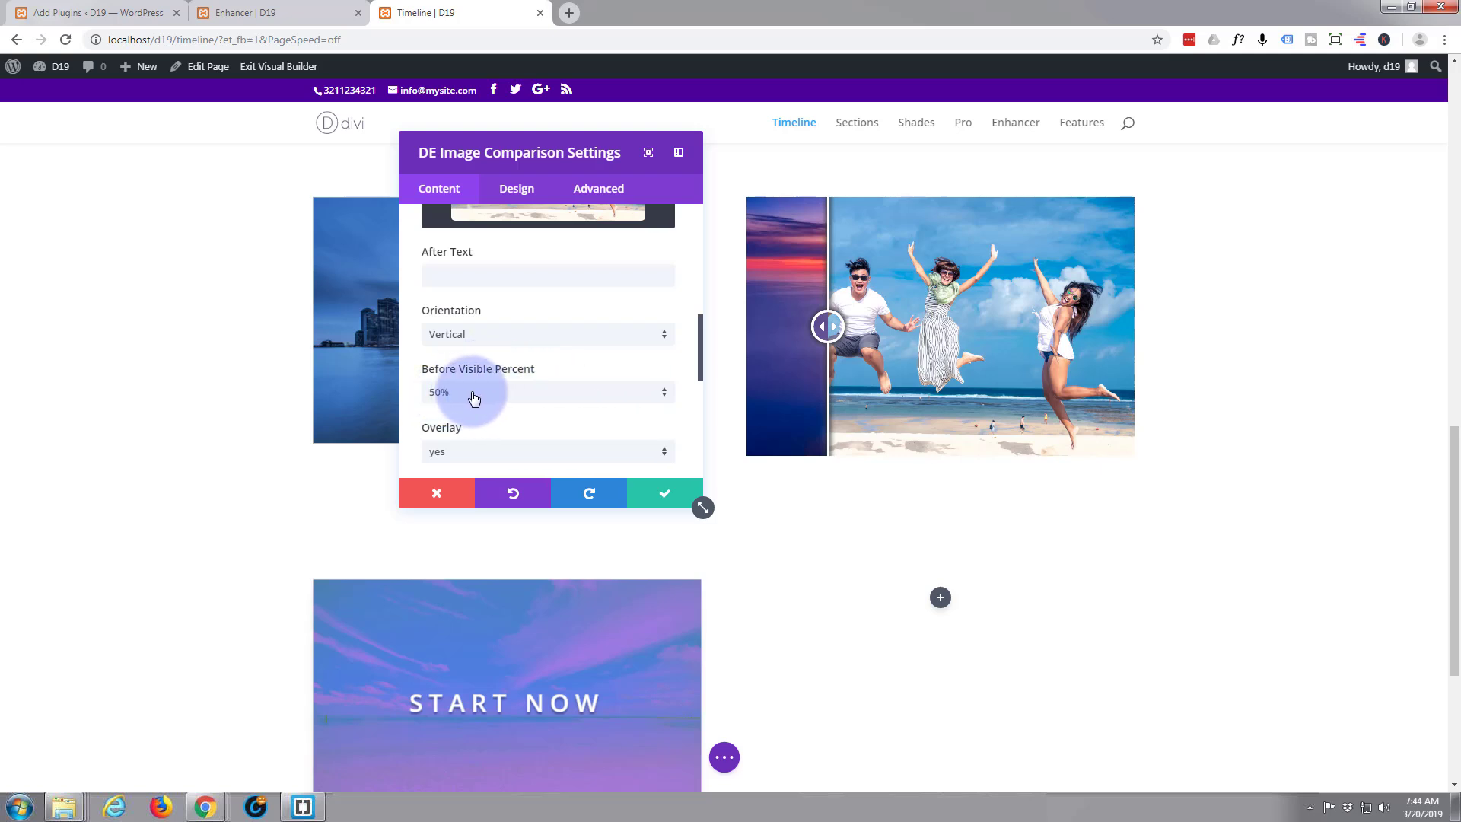
{"action": "left_click", "coordinate": [662, 395]}
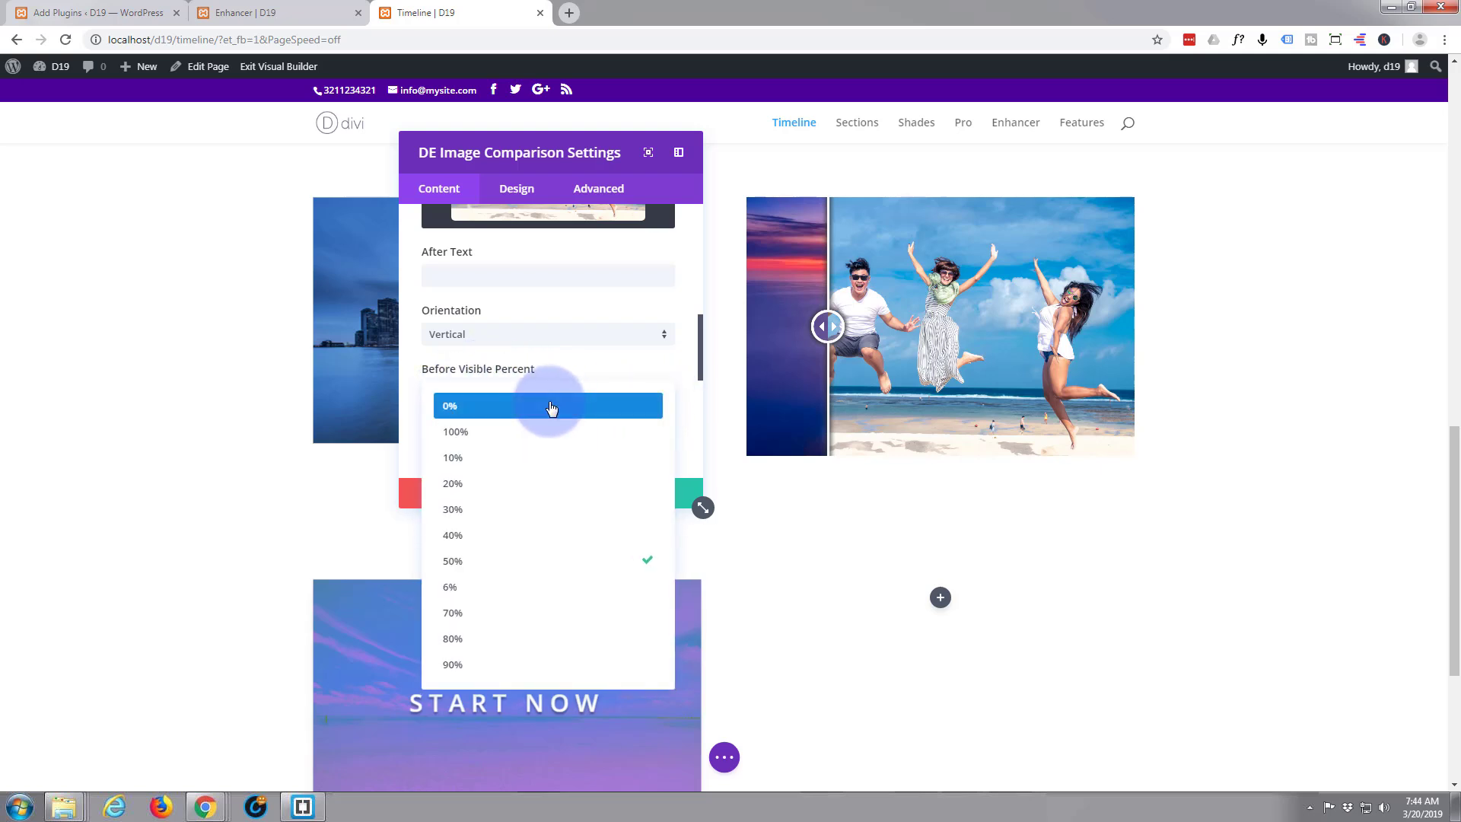
{"action": "left_click", "coordinate": [550, 407]}
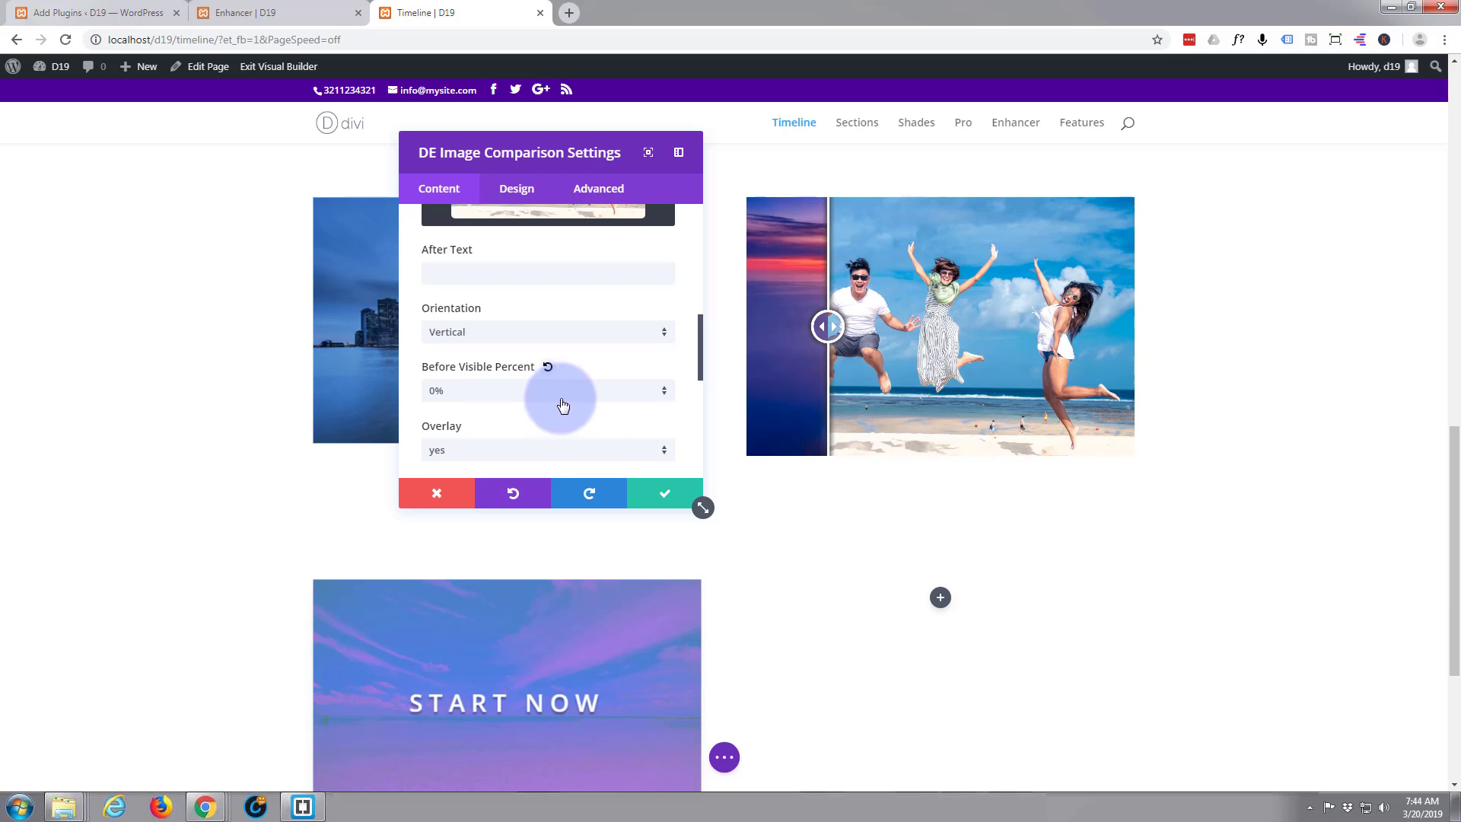
{"action": "scroll", "coordinate": [557, 402], "scroll_direction": "down", "scroll_amount": 3}
{"action": "scroll", "coordinate": [560, 397], "scroll_direction": "down", "scroll_amount": 1}
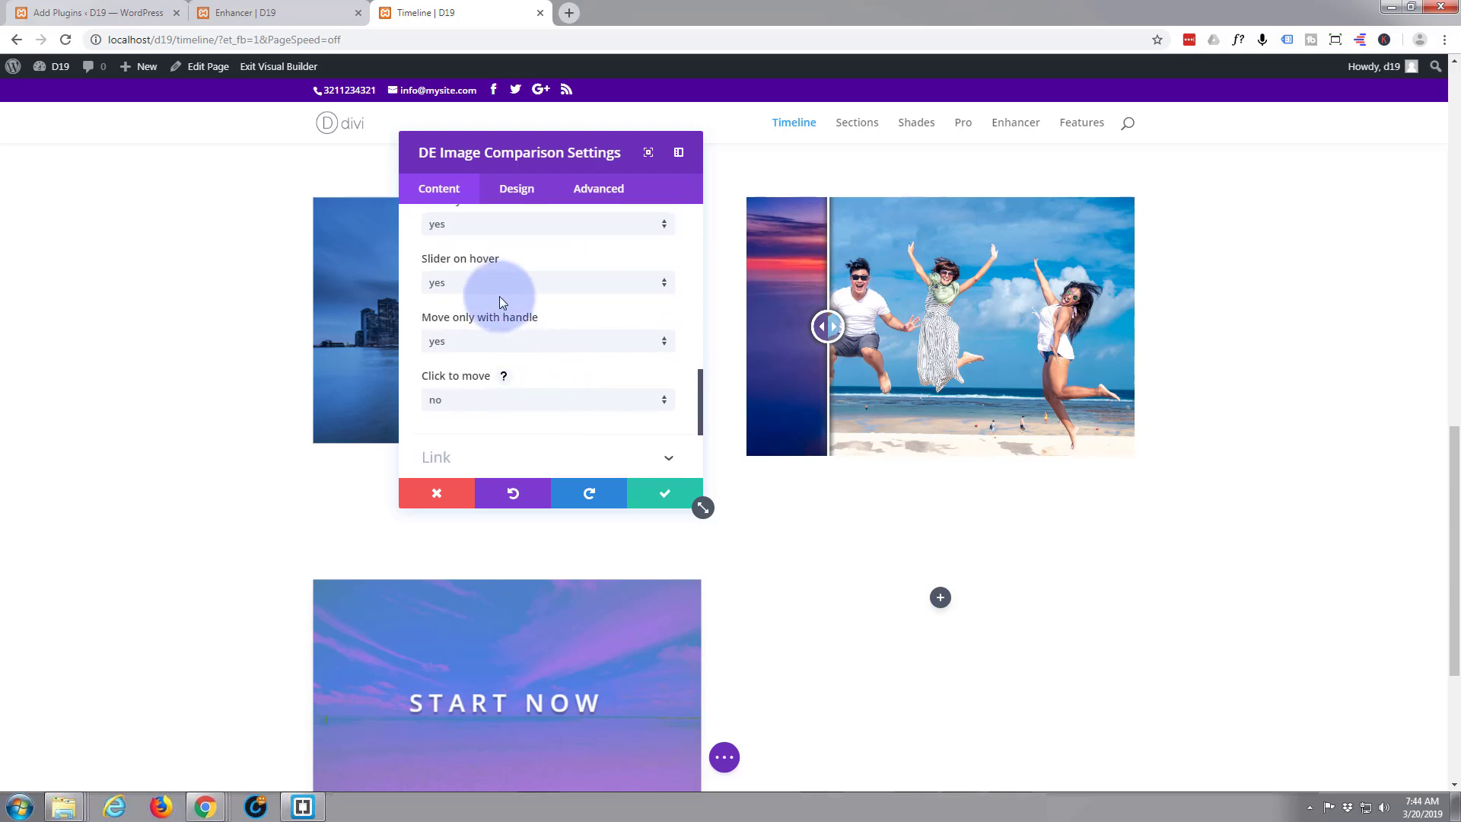
{"action": "scroll", "coordinate": [497, 318], "scroll_direction": "up", "scroll_amount": 2}
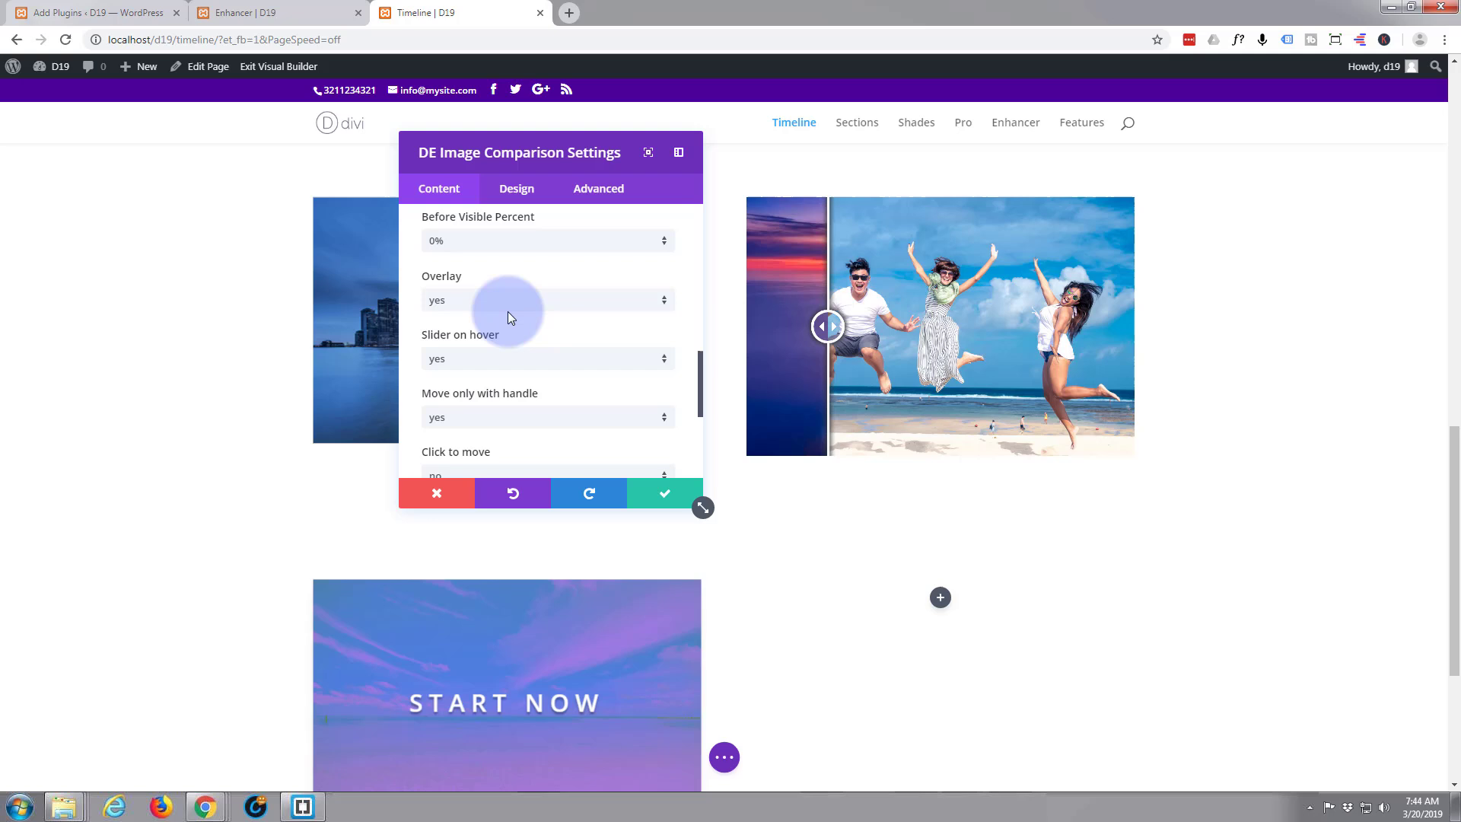
{"action": "scroll", "coordinate": [508, 314], "scroll_direction": "down", "scroll_amount": 2}
{"action": "scroll", "coordinate": [506, 311], "scroll_direction": "down", "scroll_amount": 2}
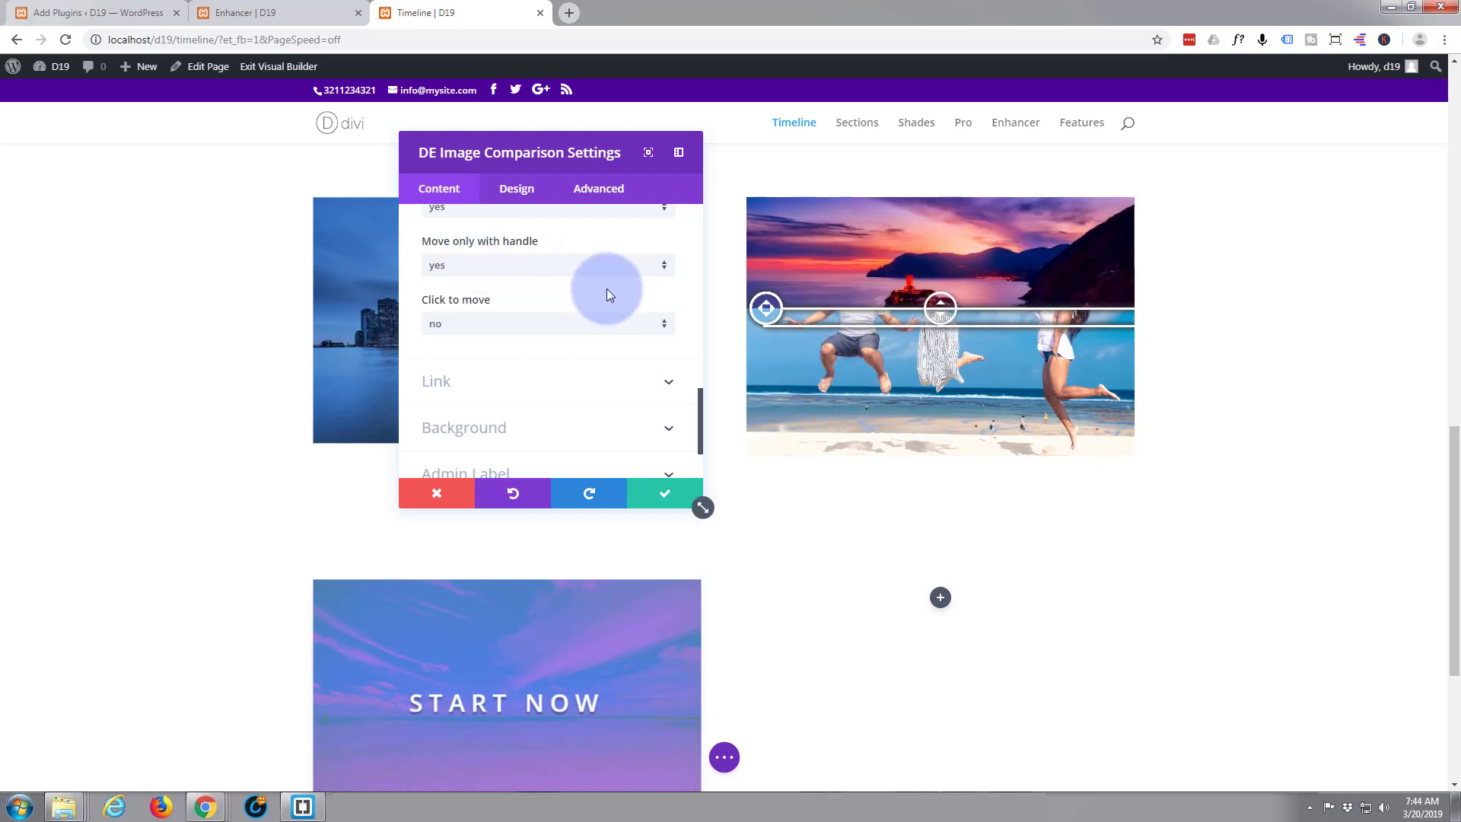
- Save the comparison settings, drag the vertical divider down, and show the page settings bar
{"action": "left_click", "coordinate": [667, 498]}
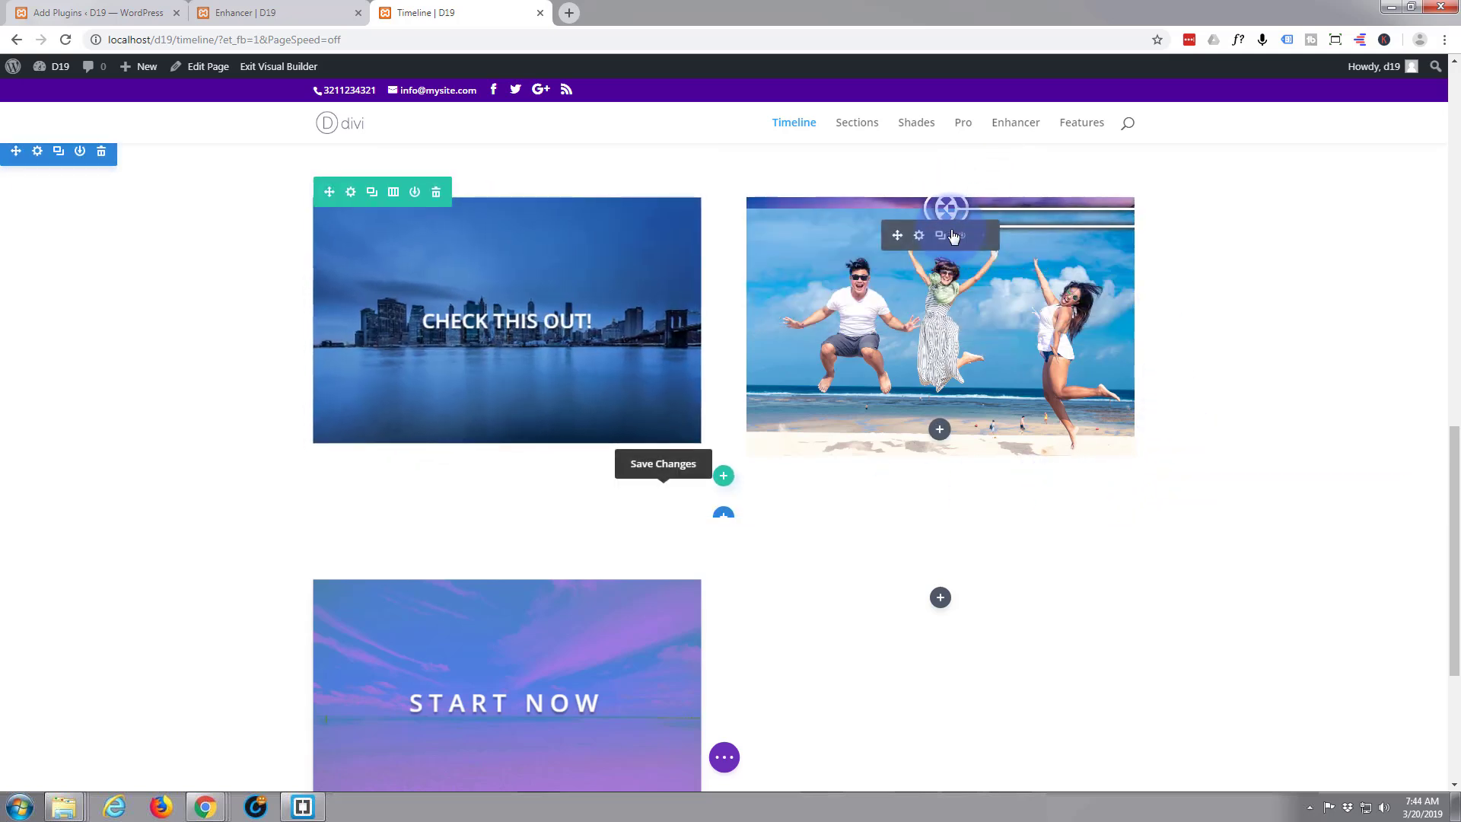
{"action": "mouse_move", "coordinate": [939, 209]}
{"action": "left_mouse_down"}
{"action": "mouse_move", "coordinate": [939, 464]}
{"action": "mouse_move", "coordinate": [935, 237]}
{"action": "left_mouse_up"}
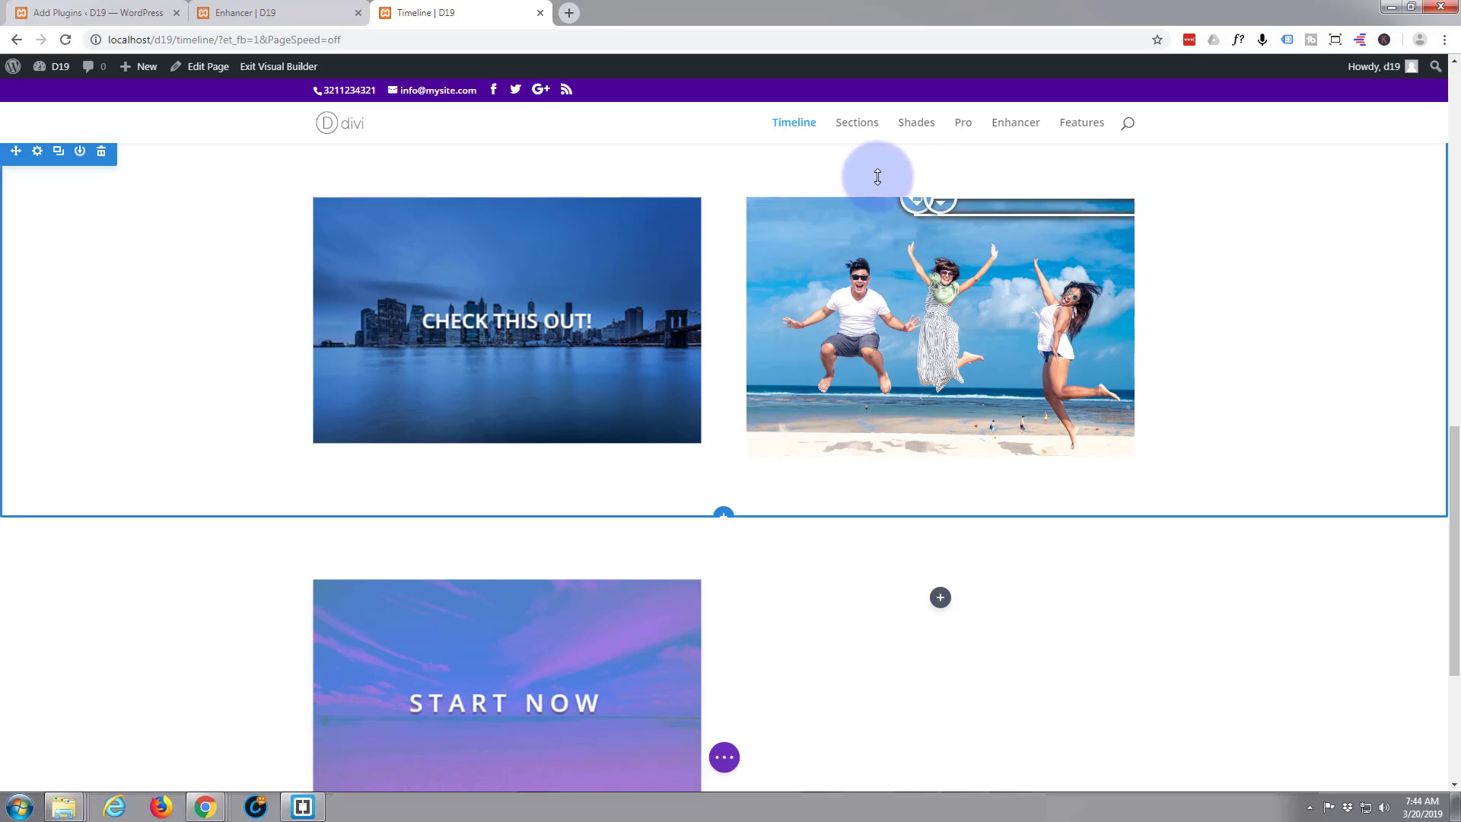
{"action": "mouse_move", "coordinate": [939, 685]}
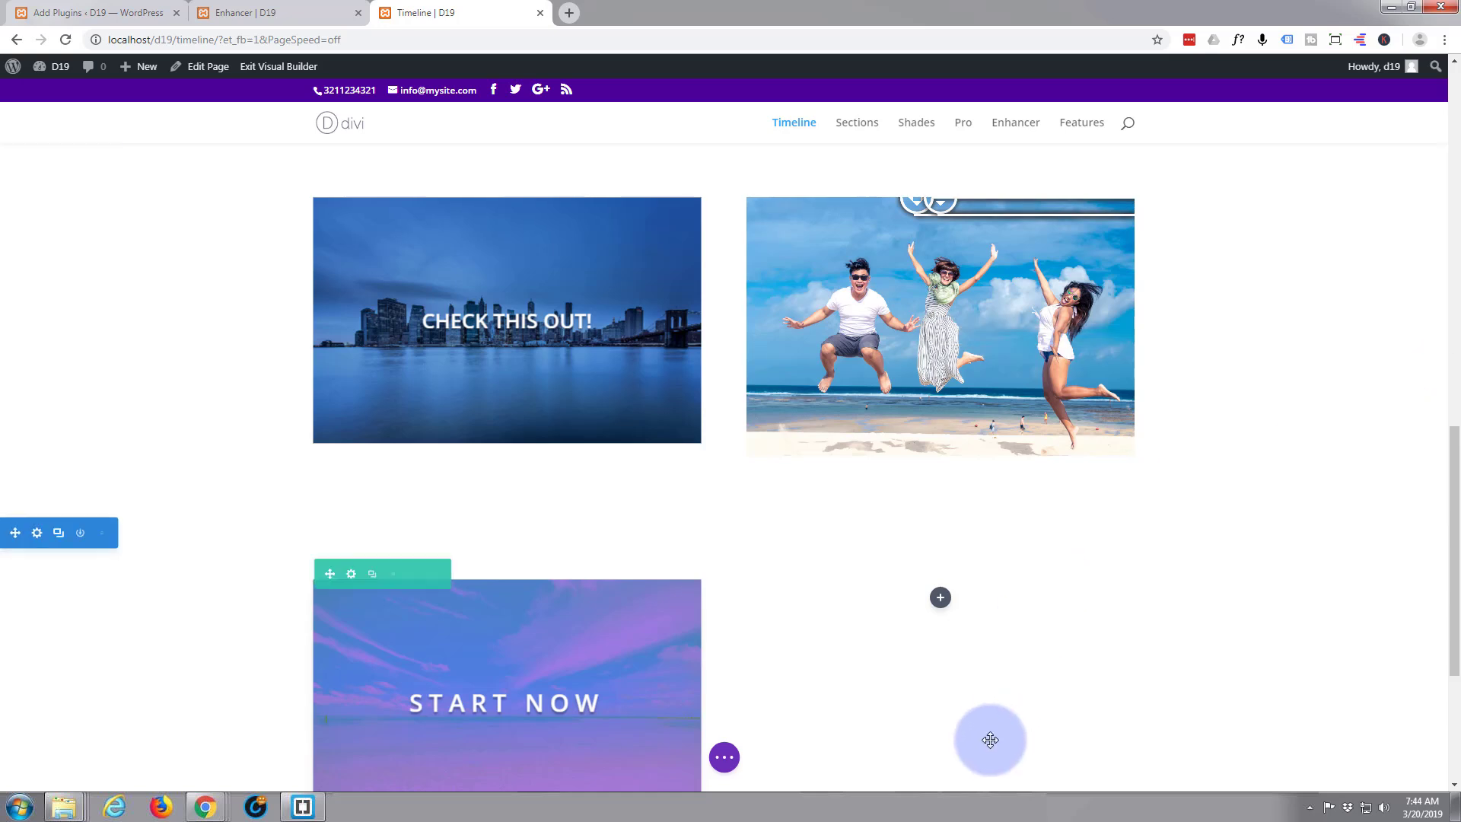
{"action": "left_click", "coordinate": [723, 757]}
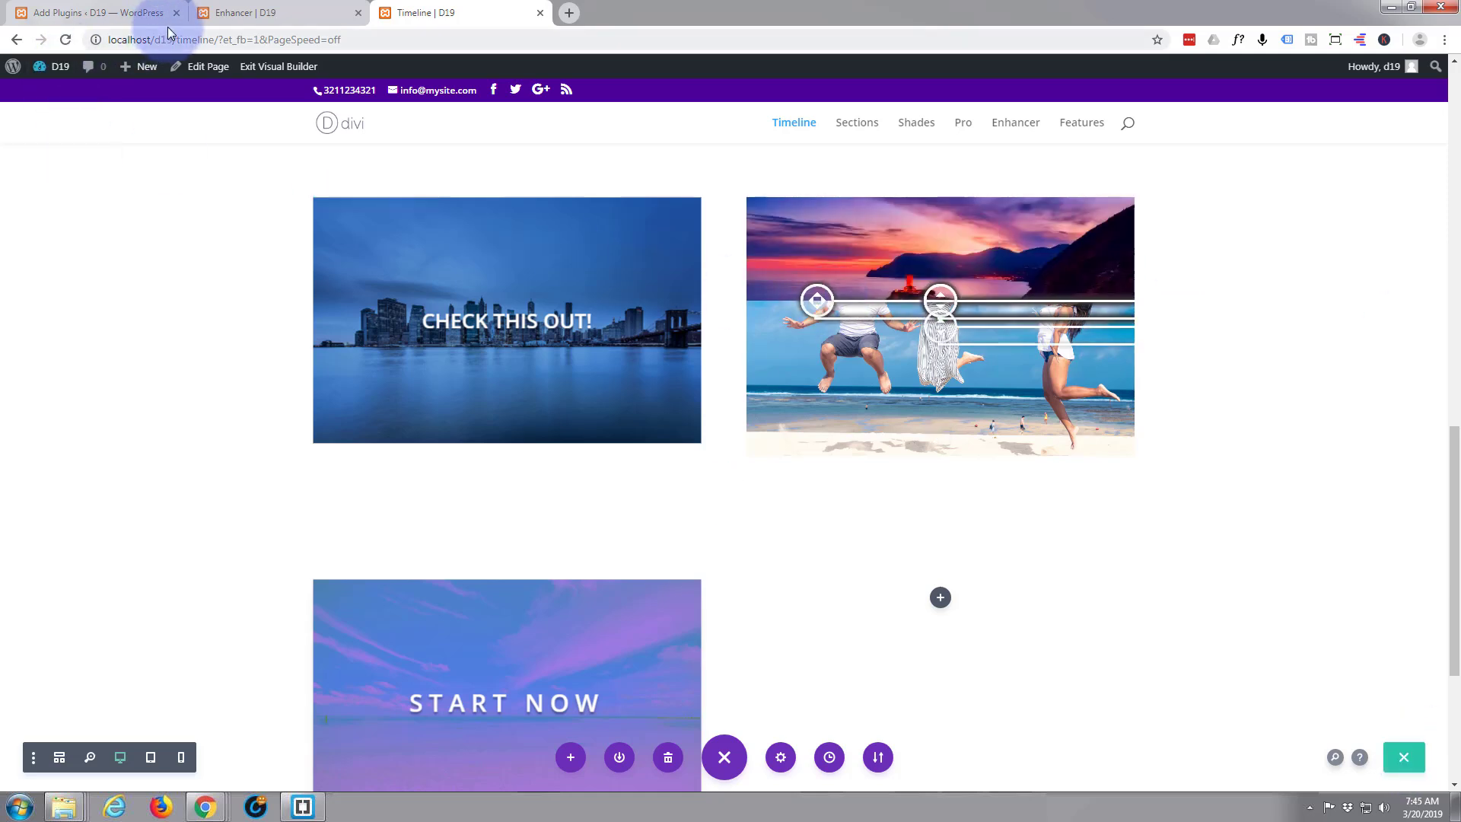
- Exit the Visual Builder from the admin bar, bringing up the unsaved-changes prompt
{"action": "left_click", "coordinate": [278, 68]}
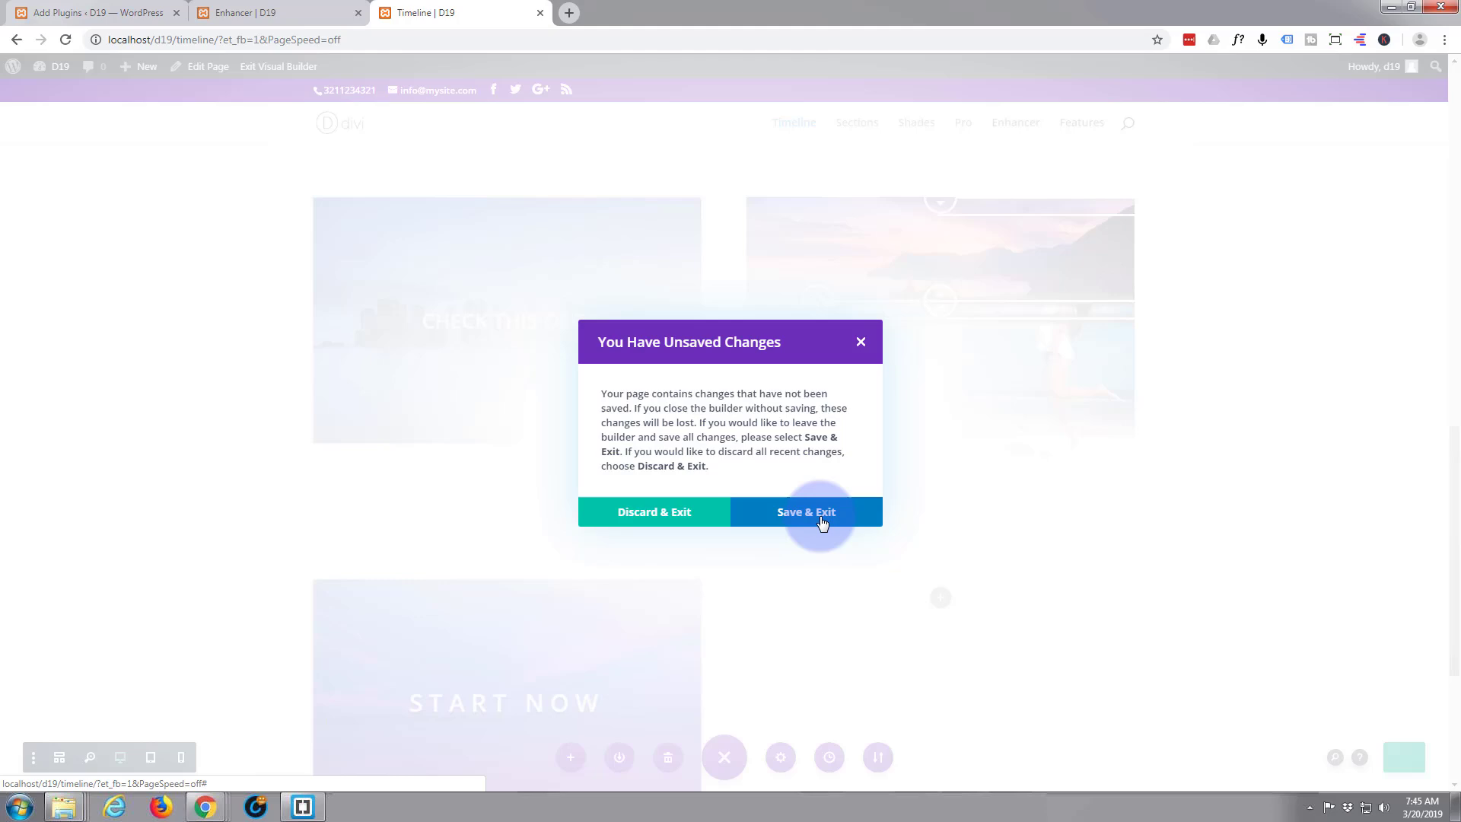
{"action": "scroll", "coordinate": [787, 382], "scroll_direction": "down", "scroll_amount": 1}
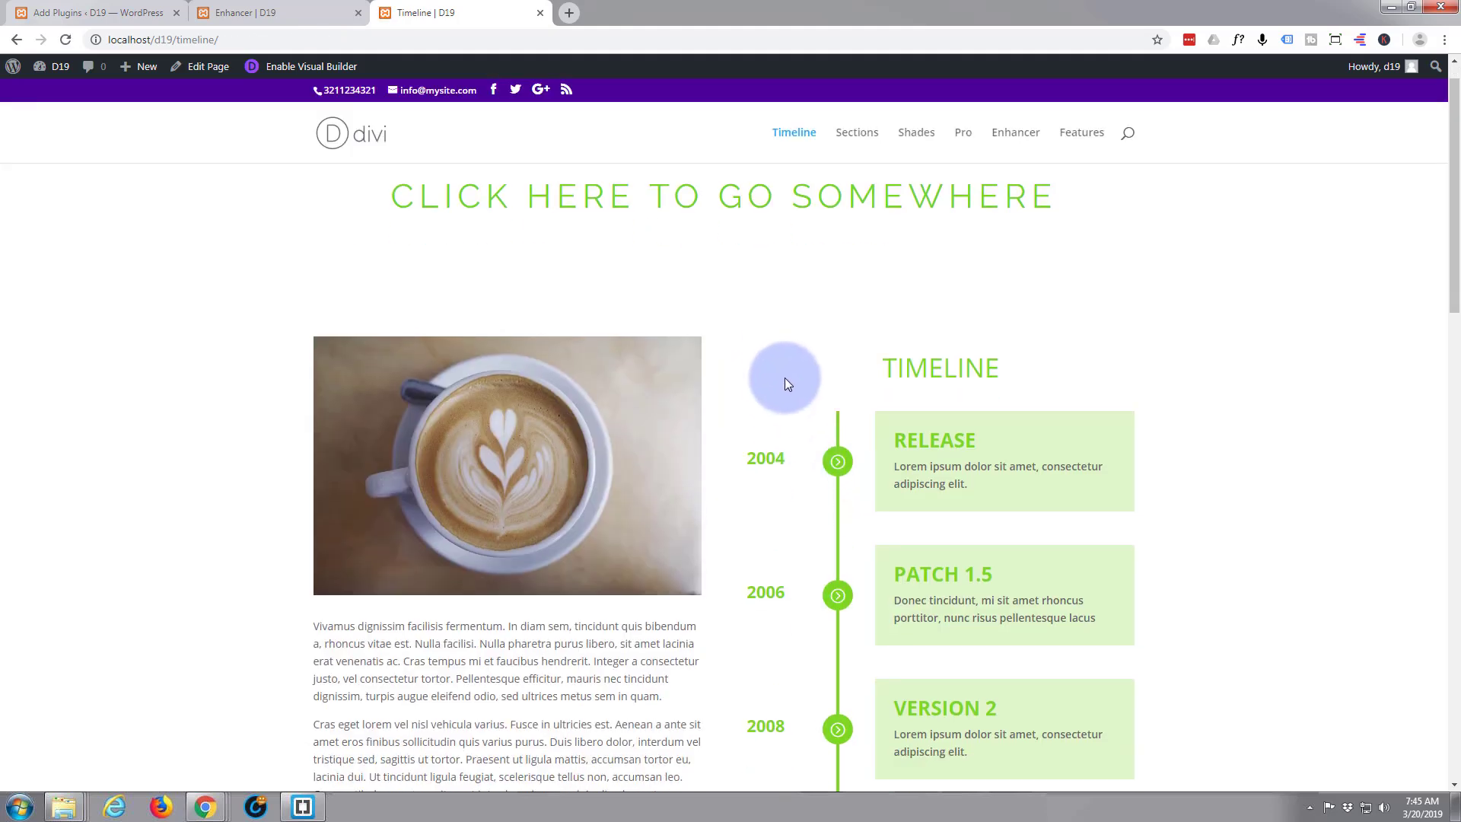
{"action": "scroll", "coordinate": [793, 380], "scroll_direction": "down", "scroll_amount": 3}
{"action": "scroll", "coordinate": [796, 381], "scroll_direction": "down", "scroll_amount": 2}
{"action": "scroll", "coordinate": [797, 382], "scroll_direction": "down", "scroll_amount": 2}
{"action": "scroll", "coordinate": [795, 383], "scroll_direction": "down", "scroll_amount": 2}
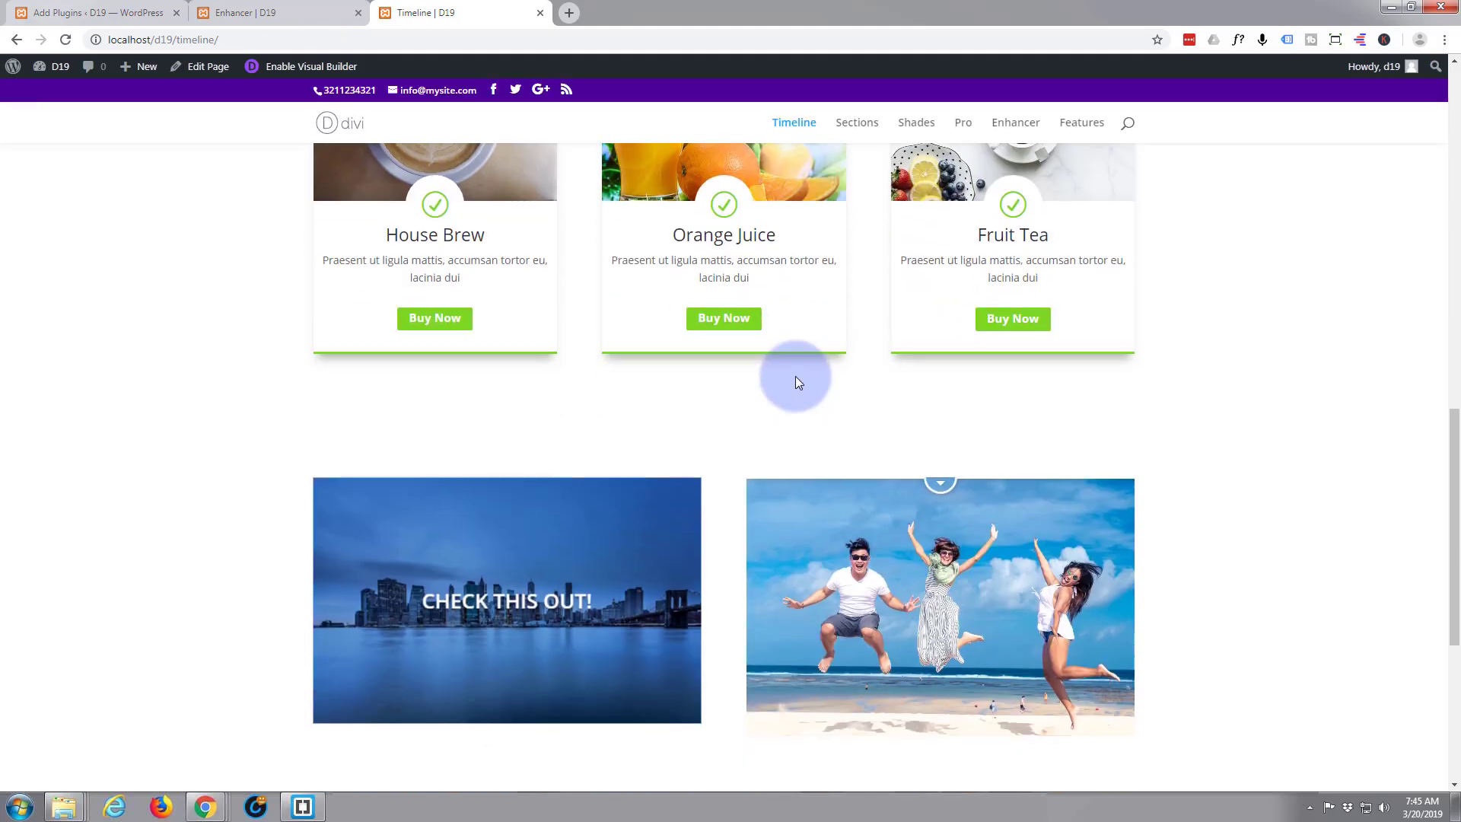
{"action": "scroll", "coordinate": [792, 378], "scroll_direction": "down", "scroll_amount": 1}
{"action": "mouse_move", "coordinate": [939, 447]}
{"action": "left_mouse_down"}
{"action": "mouse_move", "coordinate": [943, 635]}
{"action": "mouse_move", "coordinate": [923, 377]}
{"action": "mouse_move", "coordinate": [936, 320]}
{"action": "mouse_move", "coordinate": [945, 399]}
{"action": "mouse_move", "coordinate": [940, 582]}
{"action": "mouse_move", "coordinate": [940, 327]}
{"action": "mouse_move", "coordinate": [920, 556]}
{"action": "mouse_move", "coordinate": [936, 587]}
{"action": "mouse_move", "coordinate": [921, 318]}
{"action": "mouse_move", "coordinate": [943, 593]}
{"action": "left_mouse_up"}
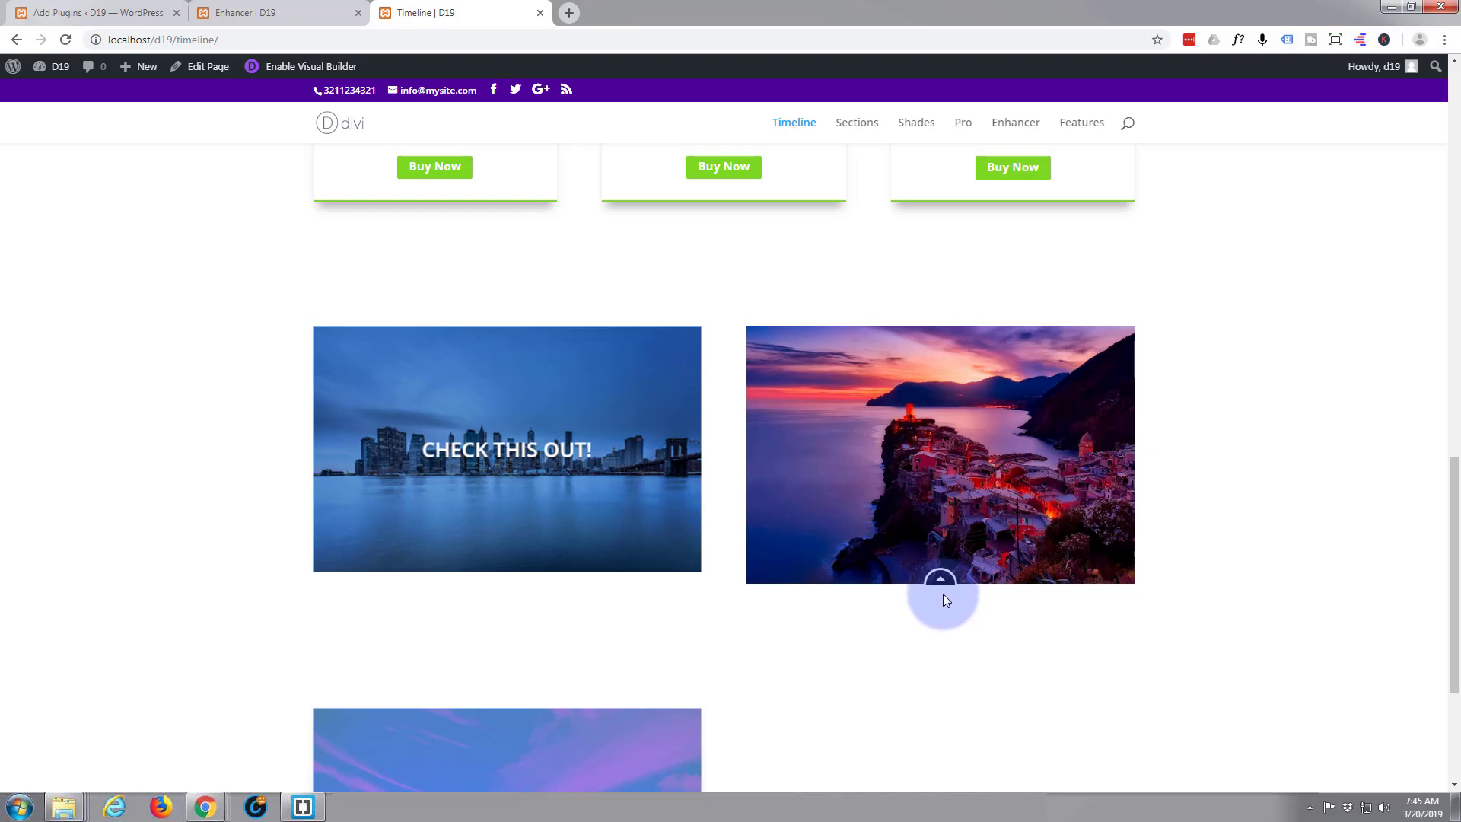
{"action": "left_click_drag", "start_coordinate": [939, 594], "coordinate": [936, 302]}
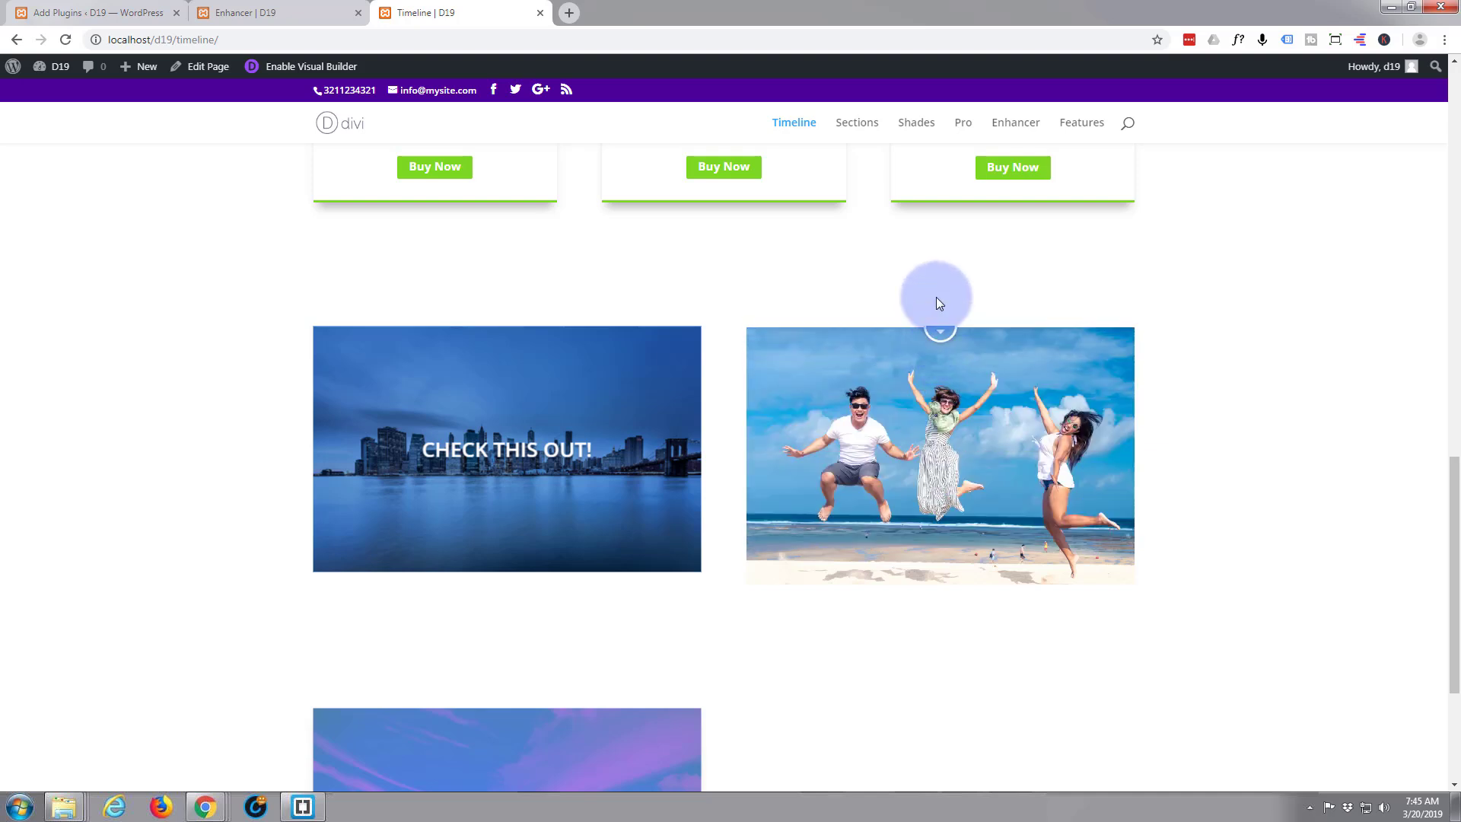
{"action": "scroll", "coordinate": [942, 271], "scroll_direction": "down", "scroll_amount": 1}
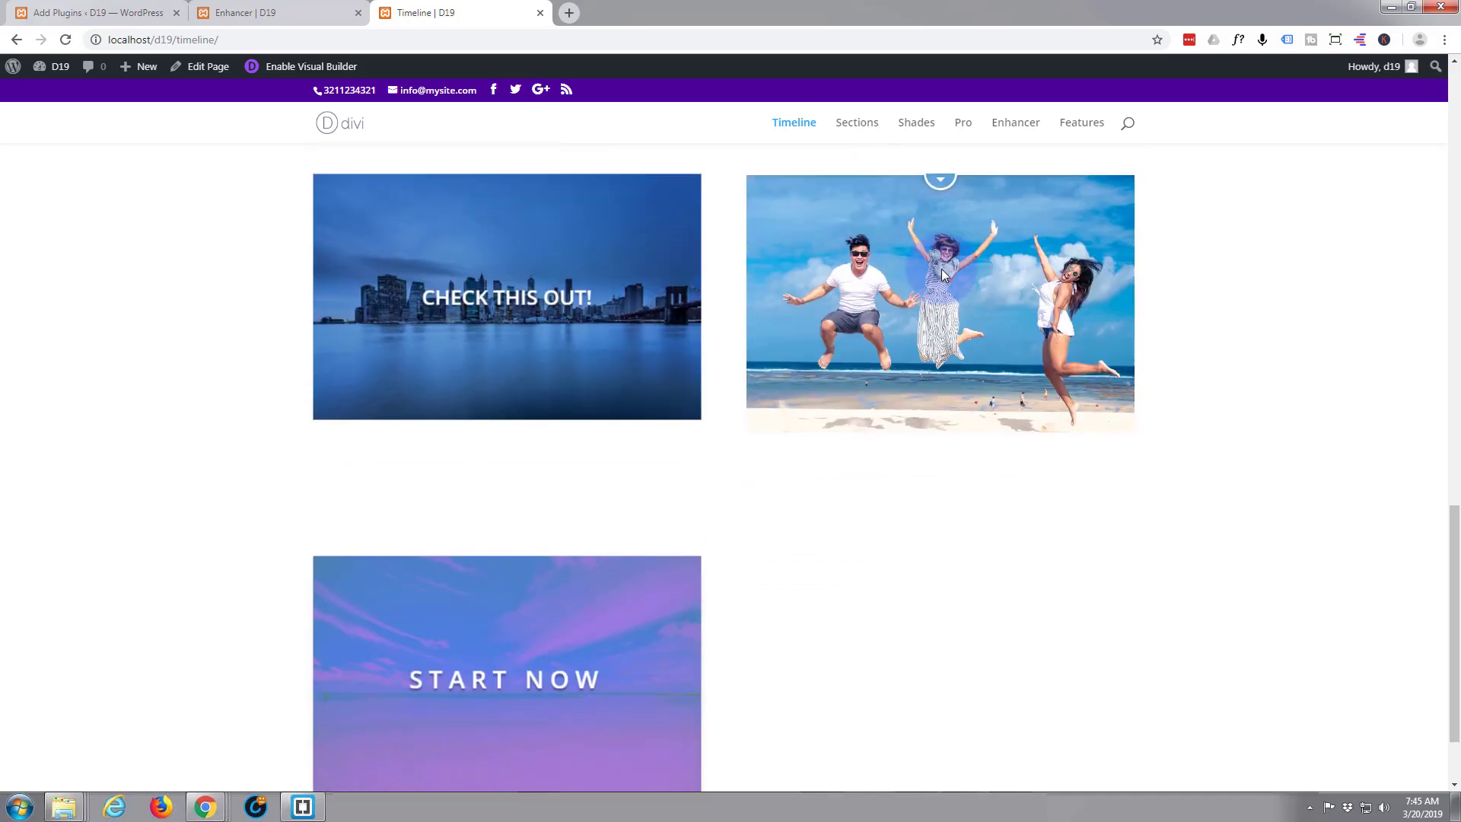
{"action": "left_click_drag", "start_coordinate": [942, 268], "coordinate": [949, 455]}
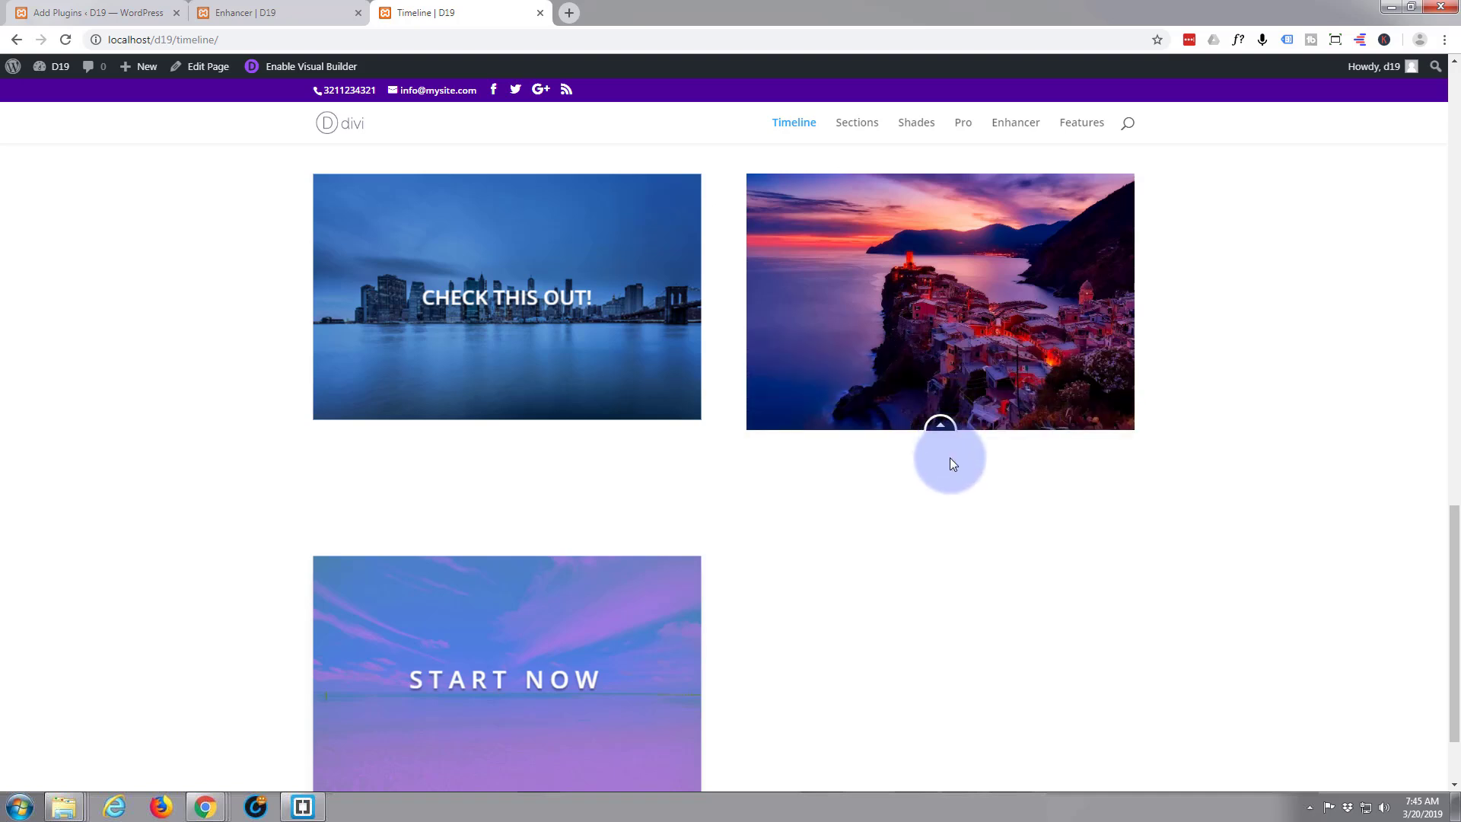
{"action": "mouse_move", "coordinate": [957, 467]}
{"action": "left_mouse_down"}
{"action": "mouse_move", "coordinate": [930, 162]}
{"action": "mouse_move", "coordinate": [942, 435]}
{"action": "left_mouse_up"}
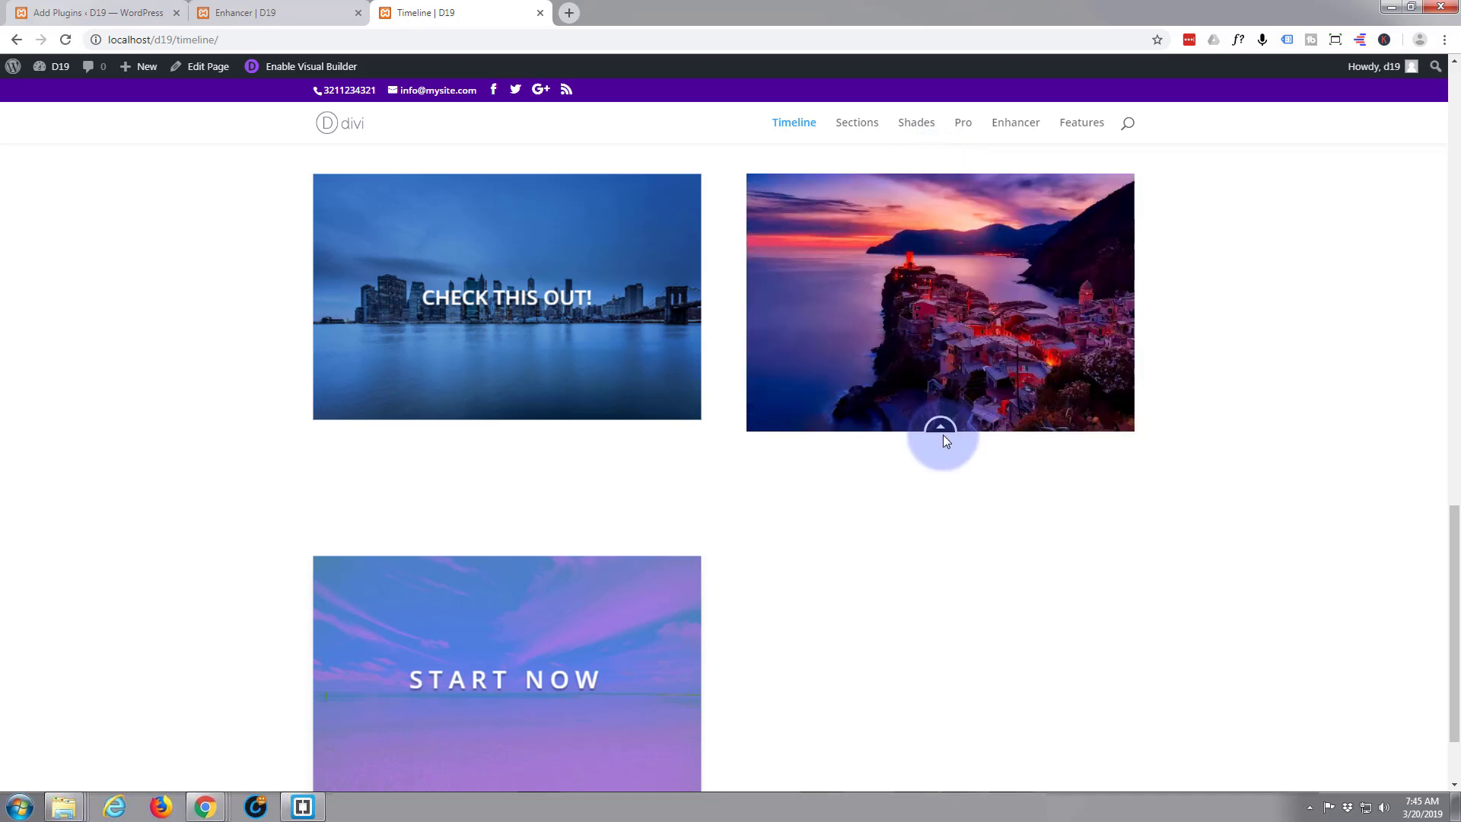